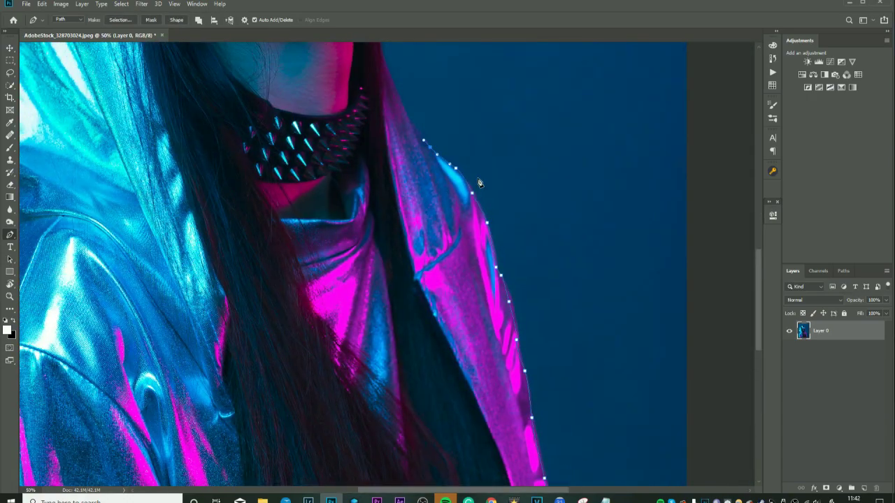
- Trace the pen path along the jacket edge, chin and face profile at 100% zoom
{"action": "left_click_drag", "start_coordinate": [426, 144], "coordinate": [455, 328]}
{"action": "left_click", "coordinate": [418, 215]}
{"action": "left_click_drag", "start_coordinate": [469, 220], "coordinate": [486, 350]}
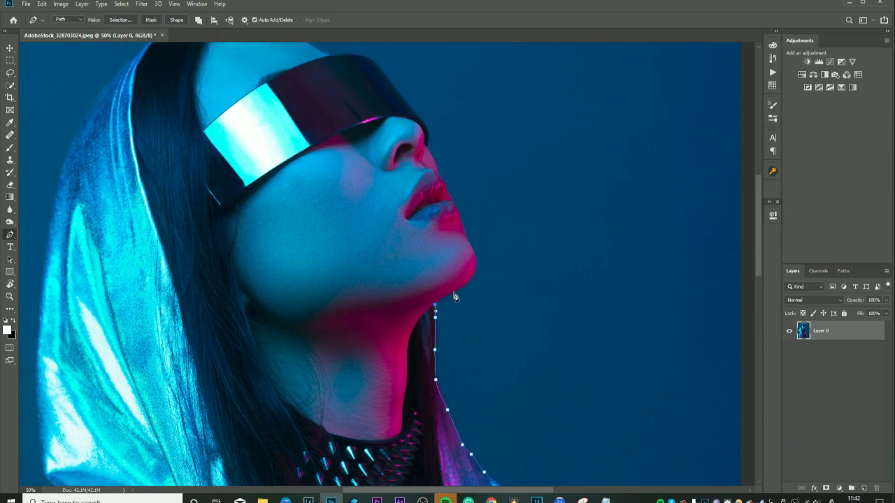
{"action": "left_click", "coordinate": [449, 296]}
{"action": "key", "text": "ctrl+plus"}
{"action": "key", "text": "ctrl+plus"}
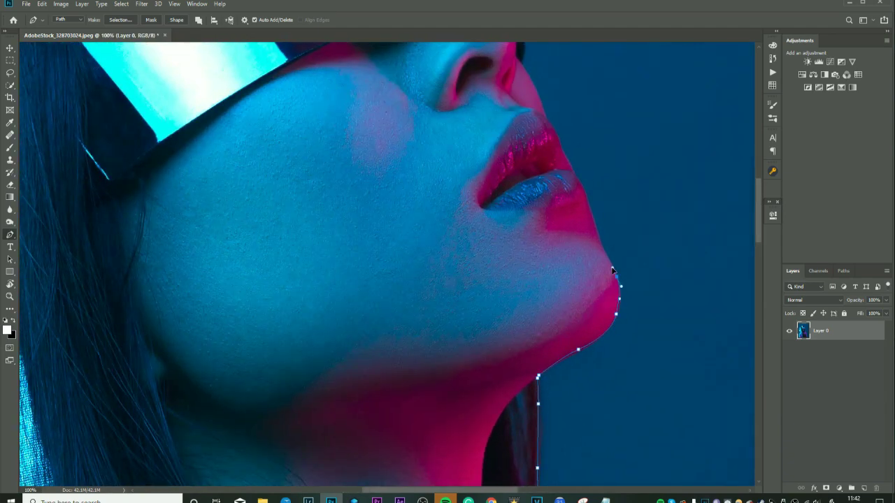
{"action": "left_click", "coordinate": [599, 238]}
{"action": "left_click_drag", "start_coordinate": [592, 215], "coordinate": [434, 330]}
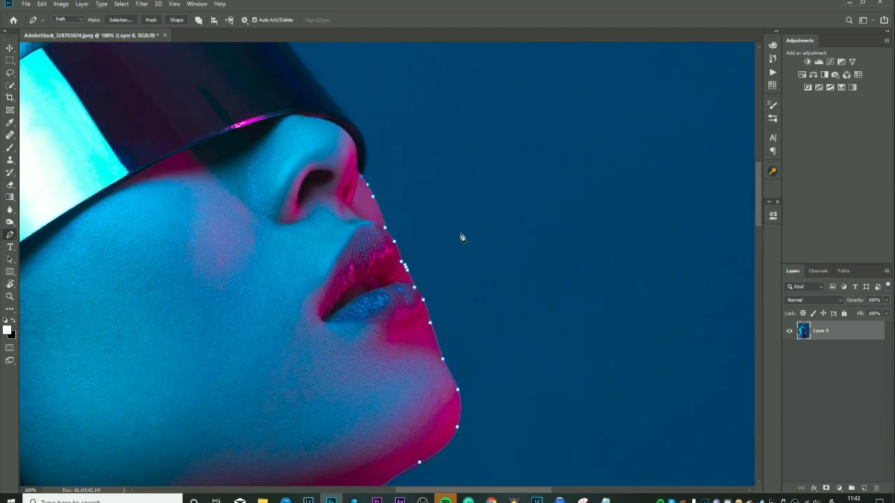
{"action": "left_click_drag", "start_coordinate": [363, 181], "coordinate": [440, 360]}
{"action": "left_click", "coordinate": [422, 295]}
- Continue the path over the visor and top of the head, then down the hood edge
{"action": "left_click_drag", "start_coordinate": [326, 182], "coordinate": [485, 240]}
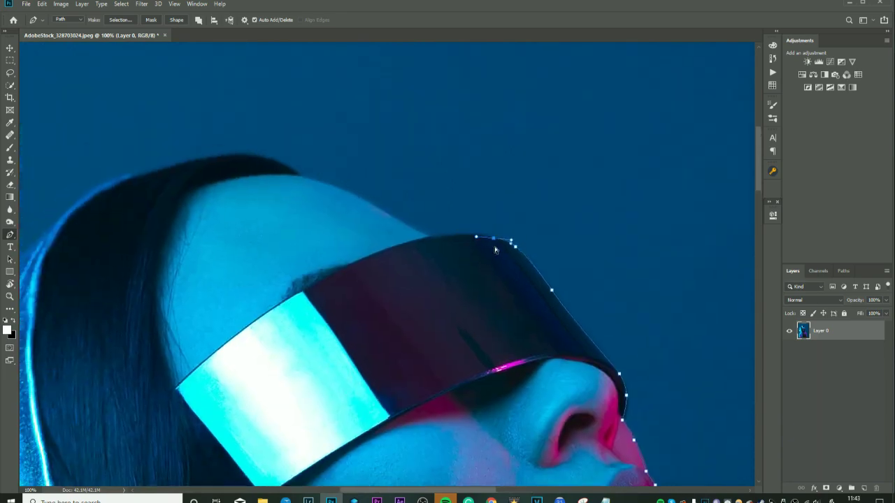
{"action": "left_click_drag", "start_coordinate": [164, 175], "coordinate": [437, 191]}
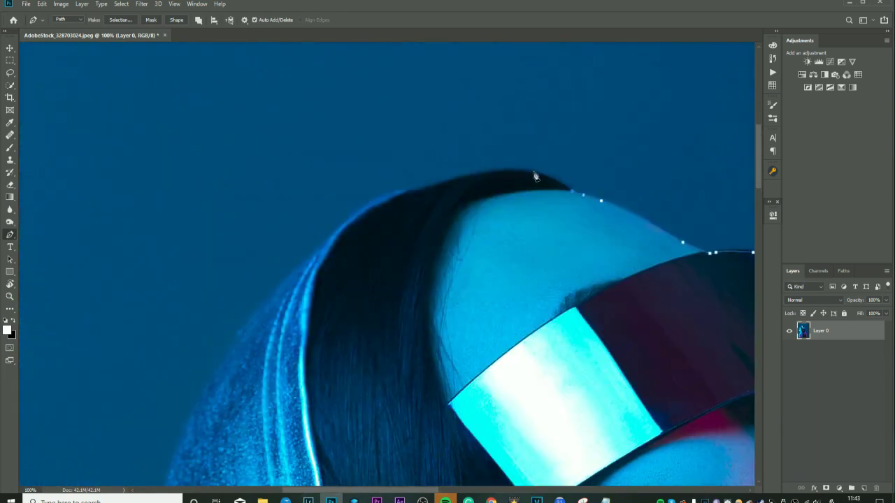
{"action": "left_click_drag", "start_coordinate": [270, 303], "coordinate": [301, 140]}
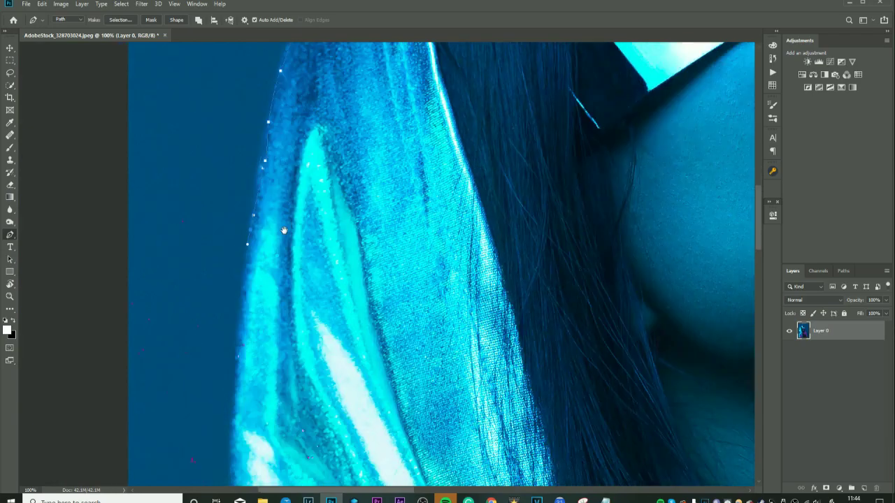
{"action": "scroll", "coordinate": [244, 353], "scroll_direction": "down", "scroll_amount": 3}
{"action": "left_click_drag", "start_coordinate": [238, 343], "coordinate": [350, 318]}
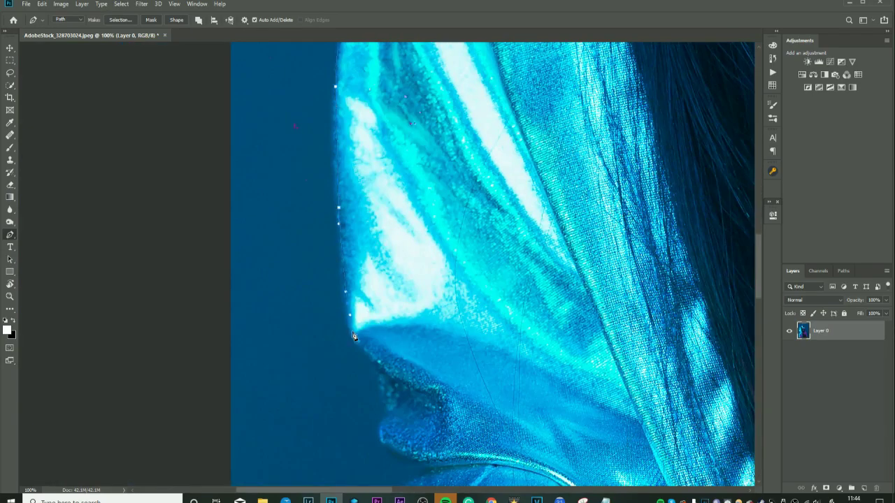
{"action": "left_click", "coordinate": [412, 449]}
{"action": "scroll", "coordinate": [385, 284], "scroll_direction": "down", "scroll_amount": 3}
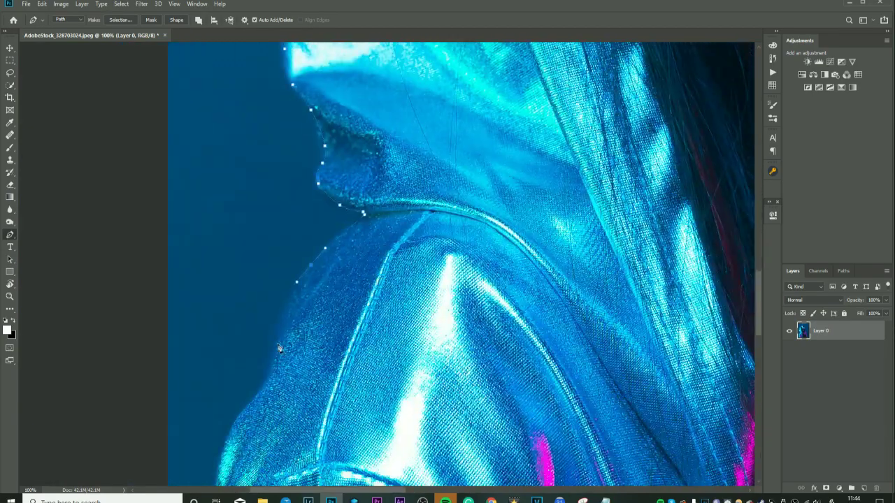
{"action": "scroll", "coordinate": [279, 349], "scroll_direction": "down", "scroll_amount": 3}
{"action": "scroll", "coordinate": [224, 313], "scroll_direction": "down", "scroll_amount": 3}
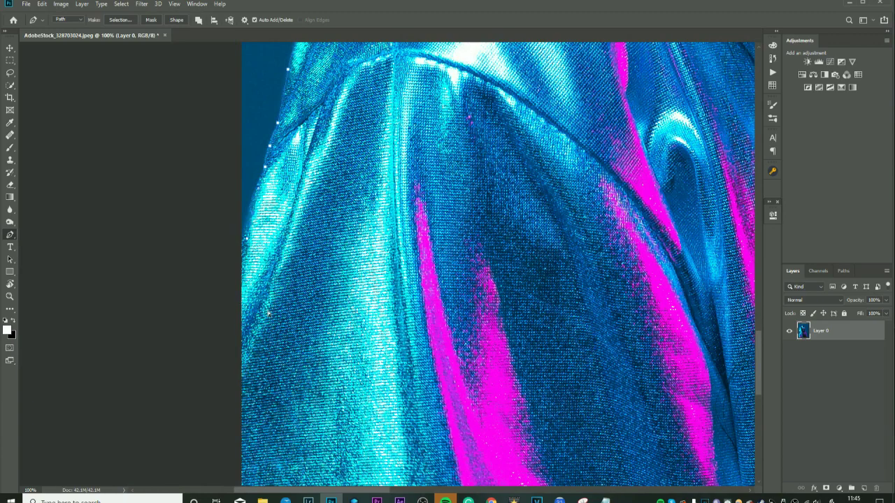
{"action": "scroll", "coordinate": [267, 314], "scroll_direction": "down", "scroll_amount": 1}
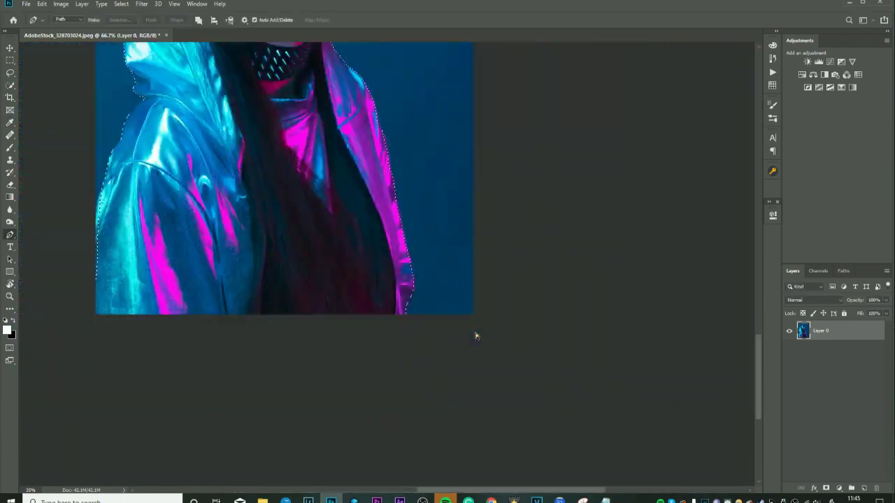
- Convert the path to a selection and mask out the background with Select and Mask
{"action": "left_click", "coordinate": [121, 4]}
{"action": "left_click", "coordinate": [168, 132]}
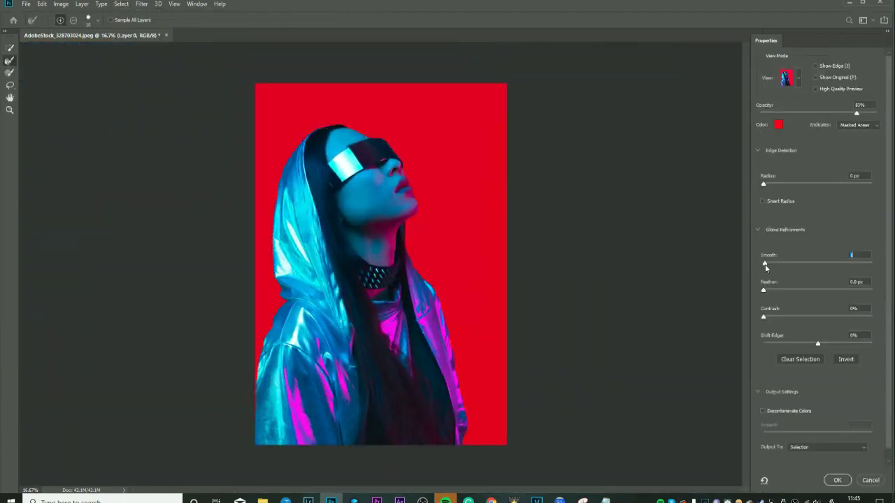
{"action": "key", "text": "Return"}
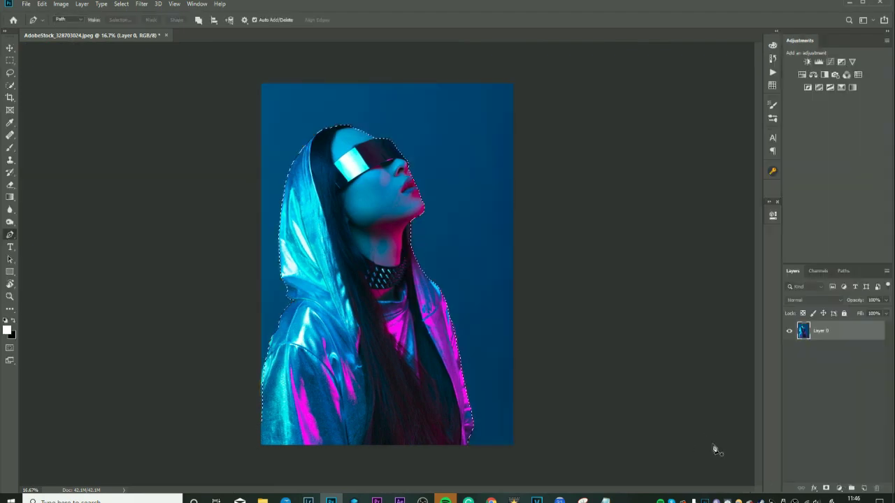
- Bring the scaled-down masked woman into a new document and add an empty layer above her
{"action": "key", "text": "ctrl+n"}
{"action": "left_click", "coordinate": [641, 406]}
{"action": "key", "text": "ctrl+Tab"}
{"action": "key", "text": "Return"}
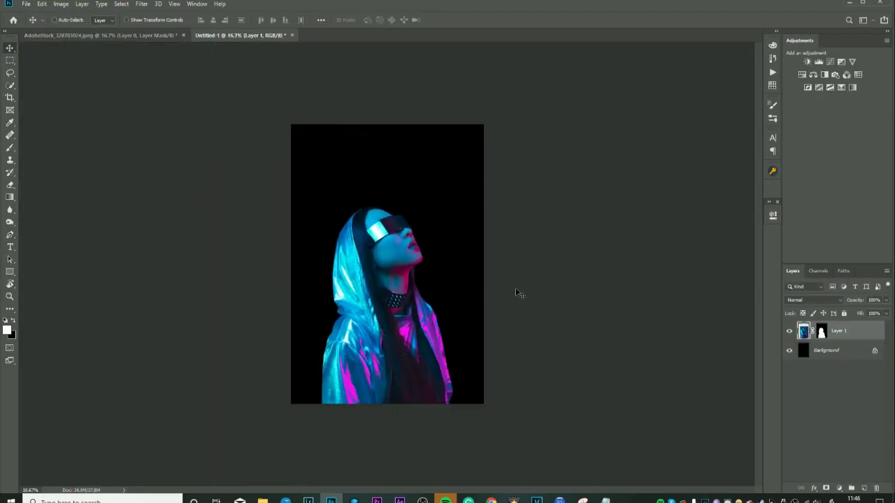
{"action": "key", "text": "ctrl+shift+alt+n"}
{"action": "right_click", "coordinate": [10, 271]}
{"action": "left_click", "coordinate": [35, 285]}
- Draw an unfilled, white-stroked circle around her head with a stroke of about 43 px
{"action": "left_click", "coordinate": [105, 20]}
{"action": "left_click", "coordinate": [42, 153]}
{"action": "left_click", "coordinate": [464, 189]}
{"action": "left_click", "coordinate": [105, 20]}
{"action": "left_click", "coordinate": [88, 36]}
{"action": "mouse_move", "coordinate": [315, 150]}
{"action": "left_mouse_down"}
{"action": "mouse_move", "coordinate": [466, 328]}
{"action": "mouse_move", "coordinate": [500, 332]}
{"action": "left_mouse_up"}
{"action": "left_click", "coordinate": [172, 19]}
{"action": "left_click_drag", "start_coordinate": [168, 33], "coordinate": [179, 33]}
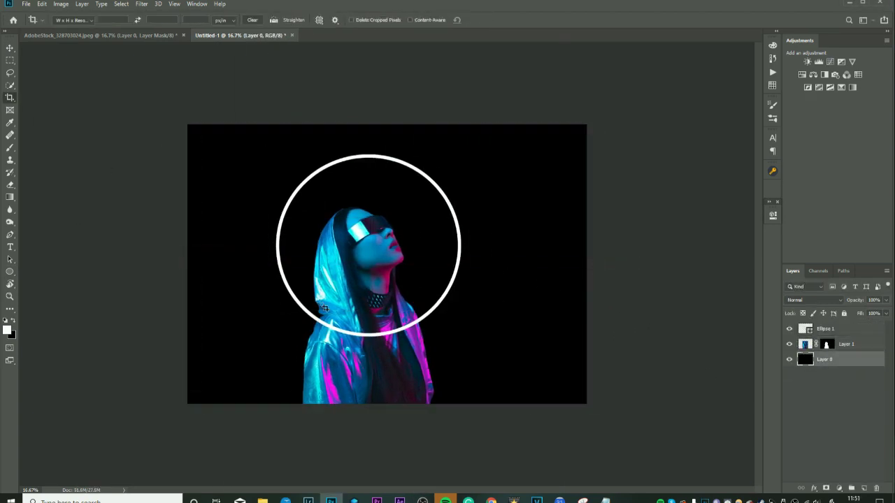
- Try a purple Multiply Inner Shadow at 109° on the ring, then discard it
{"action": "double_click", "coordinate": [871, 330]}
{"action": "left_click", "coordinate": [512, 119]}
{"action": "left_click", "coordinate": [671, 62]}
{"action": "left_click", "coordinate": [708, 62]}
{"action": "left_click", "coordinate": [755, 236]}
{"action": "left_click", "coordinate": [663, 155]}
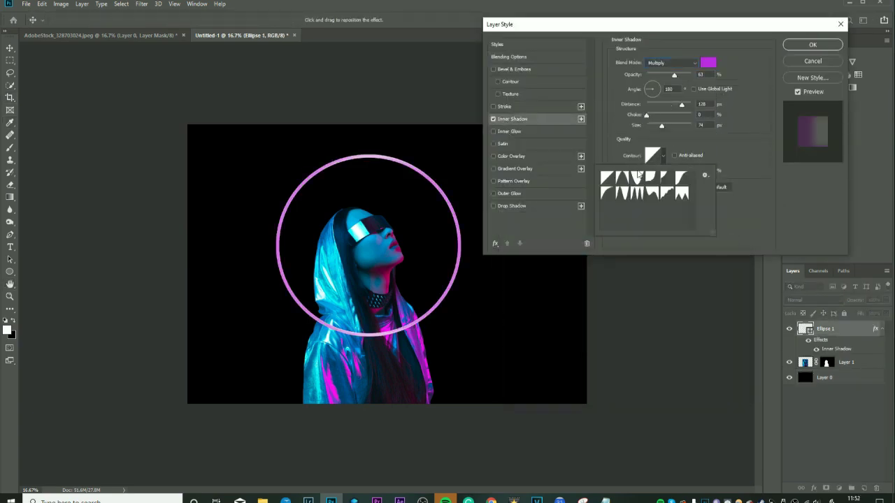
{"action": "left_click", "coordinate": [685, 158]}
{"action": "left_click", "coordinate": [650, 84]}
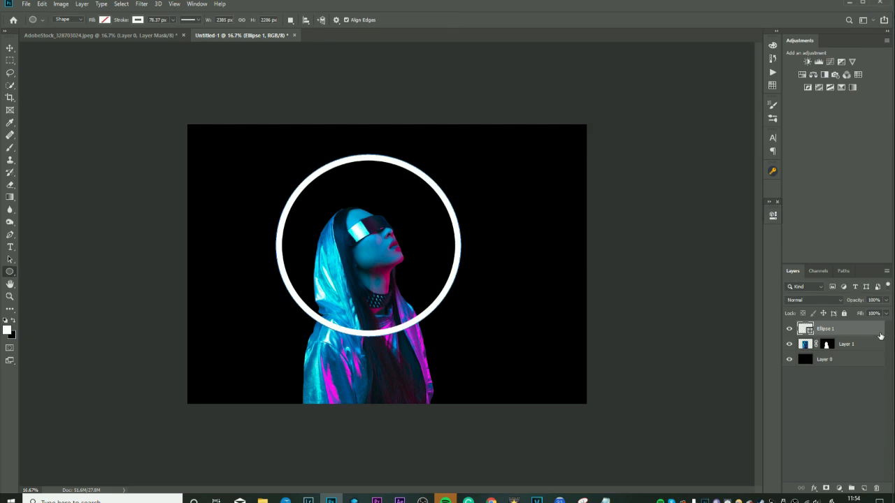
{"action": "left_click", "coordinate": [708, 63]}
{"action": "left_click", "coordinate": [411, 333]}
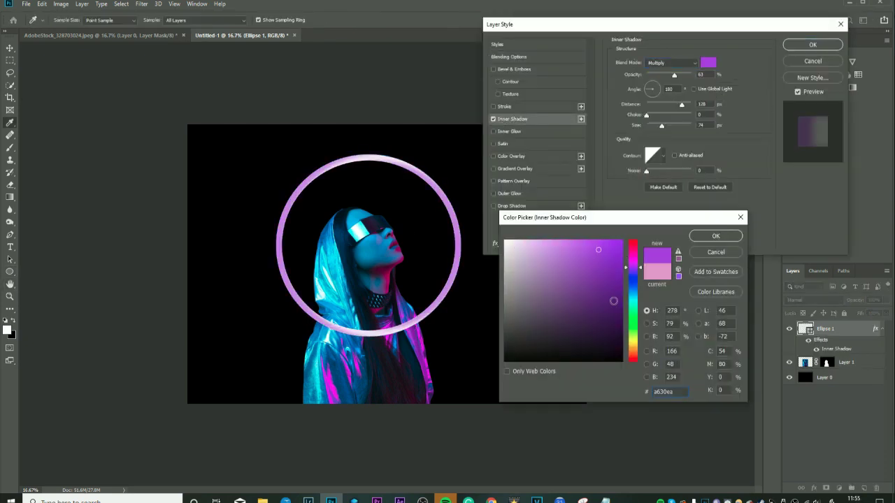
{"action": "key", "text": "Return"}
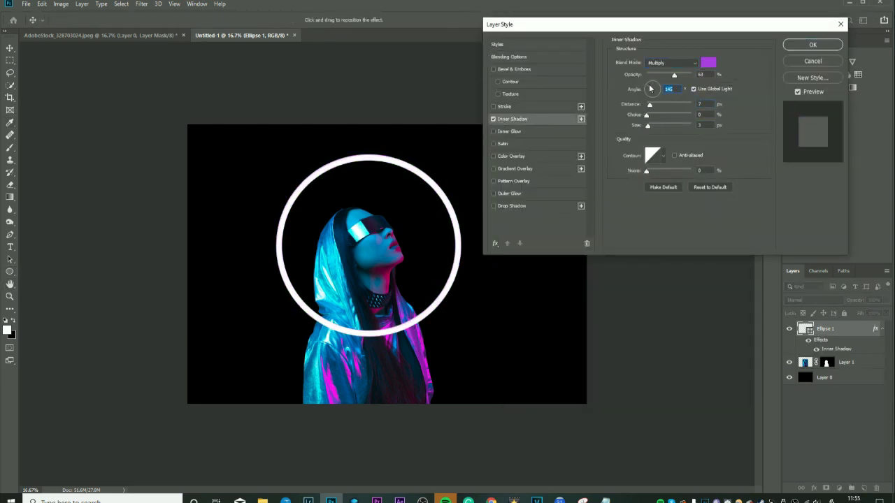
{"action": "mouse_move", "coordinate": [646, 114]}
{"action": "left_mouse_down"}
{"action": "mouse_move", "coordinate": [681, 114]}
{"action": "mouse_move", "coordinate": [656, 126]}
{"action": "left_mouse_up"}
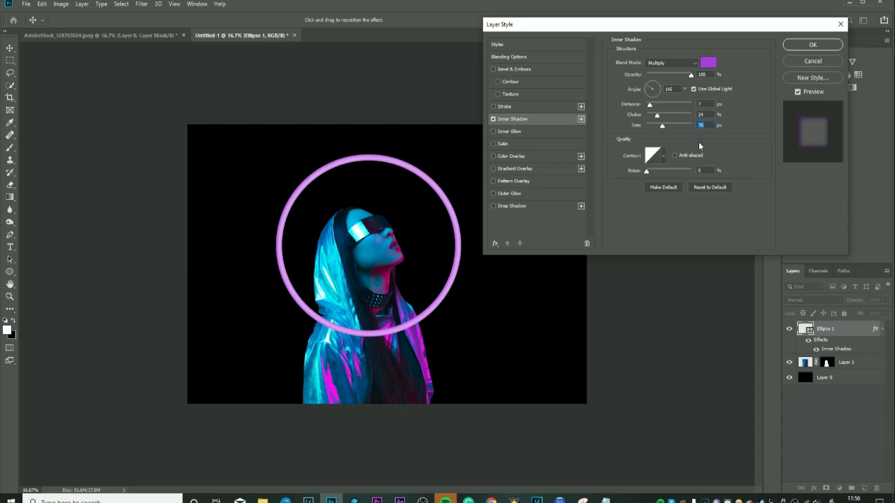
{"action": "key", "text": "Escape"}
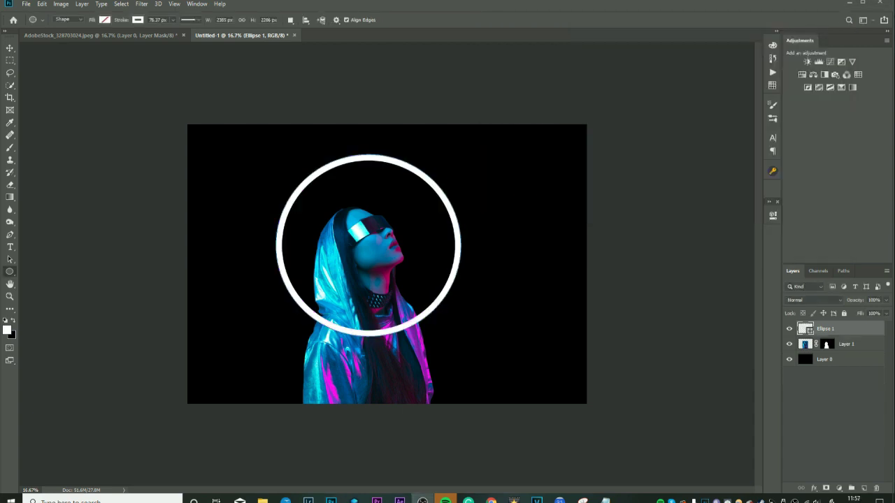
- Add a magenta Inner Shadow with Global Light, reduced distance, cone contour and lower choke
{"action": "double_click", "coordinate": [867, 328]}
{"action": "left_click", "coordinate": [513, 119]}
{"action": "left_click", "coordinate": [708, 63]}
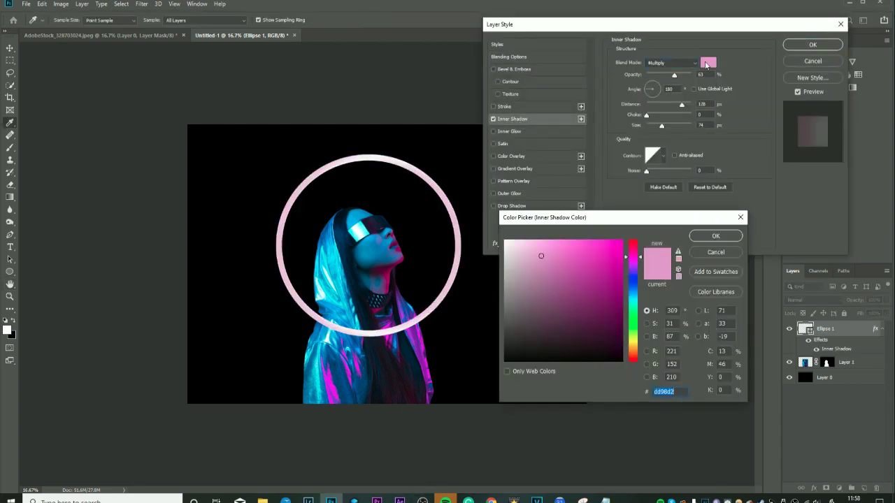
{"action": "left_click", "coordinate": [414, 334]}
{"action": "left_click", "coordinate": [693, 239]}
{"action": "left_click", "coordinate": [693, 89]}
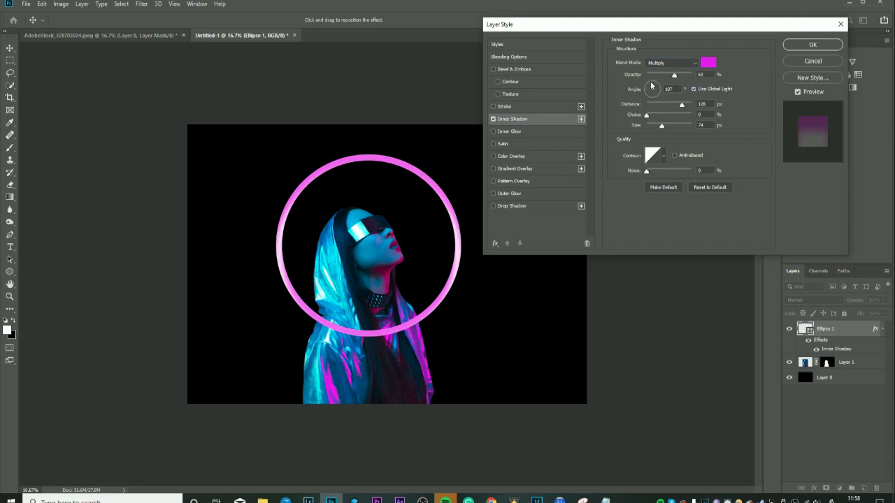
{"action": "left_click_drag", "start_coordinate": [682, 104], "coordinate": [657, 105]}
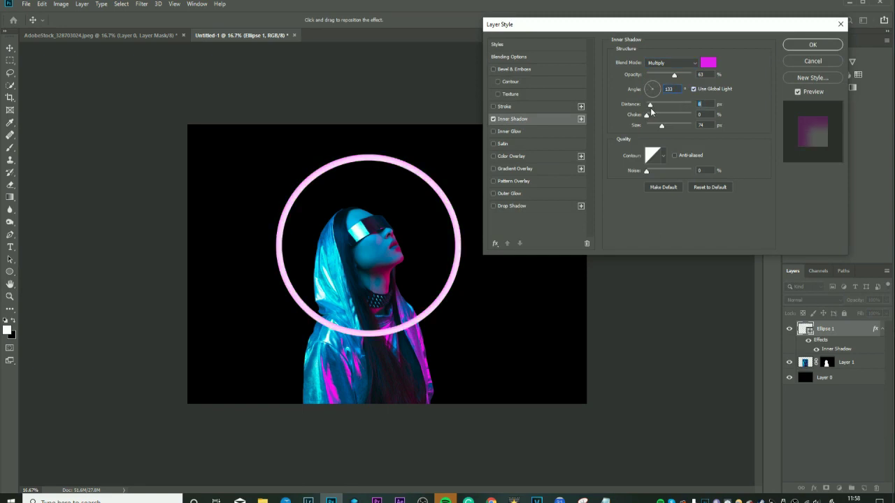
{"action": "left_click", "coordinate": [663, 156]}
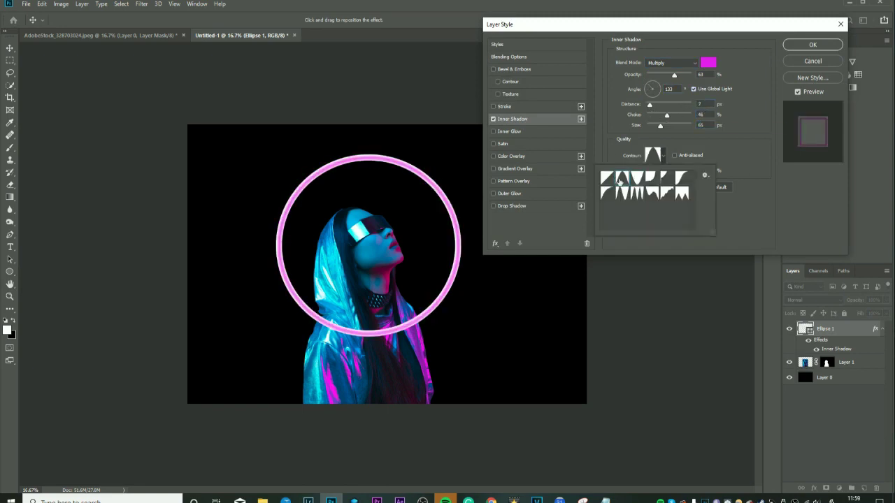
{"action": "double_click", "coordinate": [625, 180]}
{"action": "left_click_drag", "start_coordinate": [666, 115], "coordinate": [663, 124]}
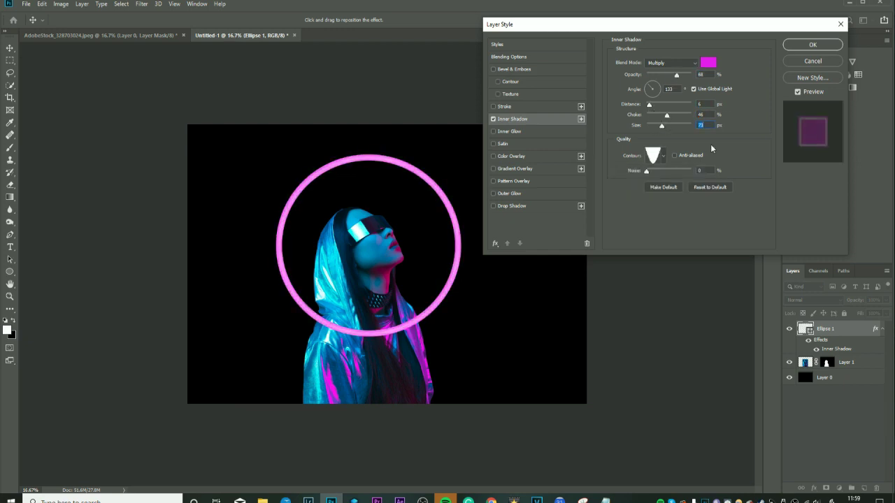
- Add a second, lighter-pink Inner Shadow and accept the layer style
{"action": "left_click", "coordinate": [581, 119]}
{"action": "left_click", "coordinate": [708, 63]}
{"action": "key", "text": "Return"}
{"action": "left_click", "coordinate": [664, 158]}
{"action": "key", "text": "Return"}
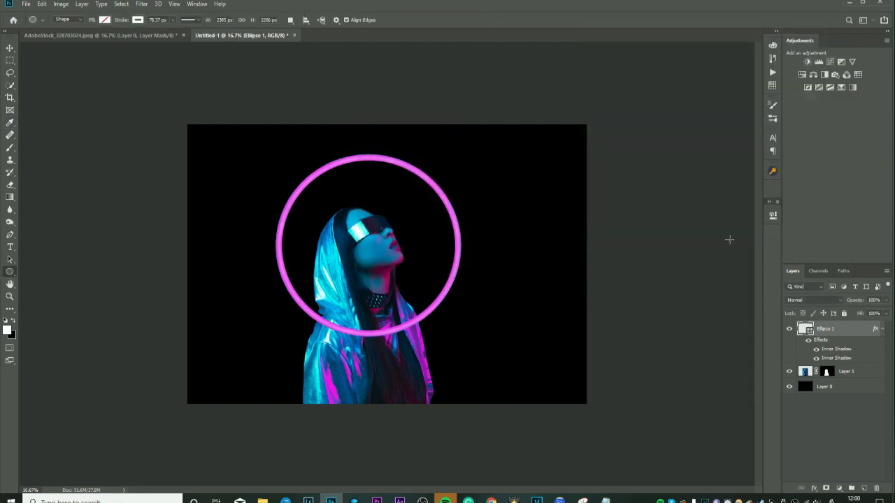
- Add a pink Outer Glow to the ring's layer style
{"action": "double_click", "coordinate": [830, 339]}
{"action": "left_click", "coordinate": [509, 205]}
{"action": "left_click", "coordinate": [635, 94]}
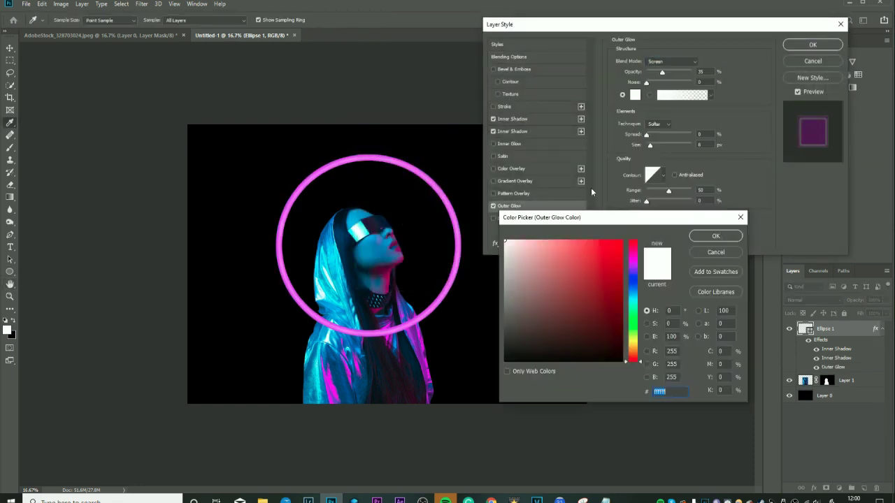
{"action": "left_click", "coordinate": [632, 263]}
{"action": "left_click", "coordinate": [567, 241]}
{"action": "left_click", "coordinate": [716, 237]}
{"action": "left_click", "coordinate": [671, 62]}
- Set the glow to Normal blending, 63% opacity, 100% range and a large soft size, then accept
{"action": "left_click_drag", "start_coordinate": [645, 134], "coordinate": [660, 134]}
{"action": "left_click_drag", "start_coordinate": [662, 72], "coordinate": [672, 72]}
{"action": "mouse_move", "coordinate": [659, 134]}
{"action": "left_mouse_down"}
{"action": "mouse_move", "coordinate": [683, 134]}
{"action": "mouse_move", "coordinate": [660, 144]}
{"action": "left_mouse_up"}
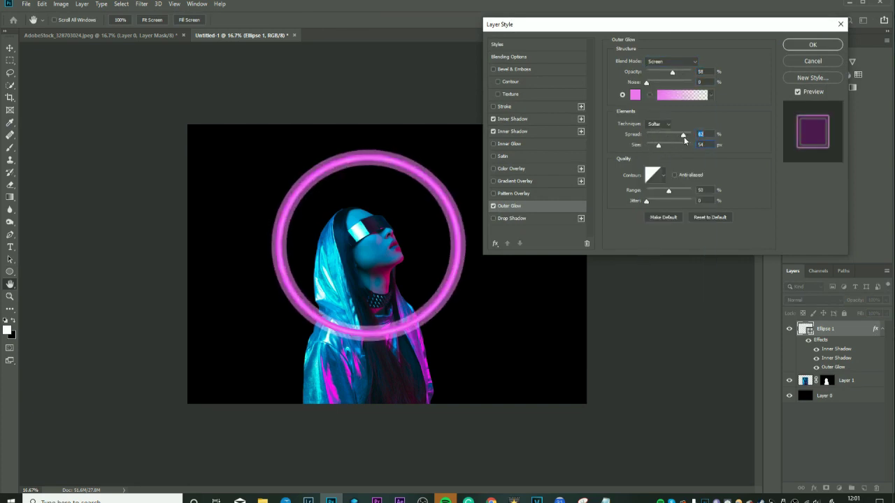
{"action": "left_click", "coordinate": [671, 61]}
{"action": "left_click", "coordinate": [664, 62]}
{"action": "left_click_drag", "start_coordinate": [683, 134], "coordinate": [663, 134]}
{"action": "left_click_drag", "start_coordinate": [669, 190], "coordinate": [691, 190]}
{"action": "left_click_drag", "start_coordinate": [663, 135], "coordinate": [673, 146]}
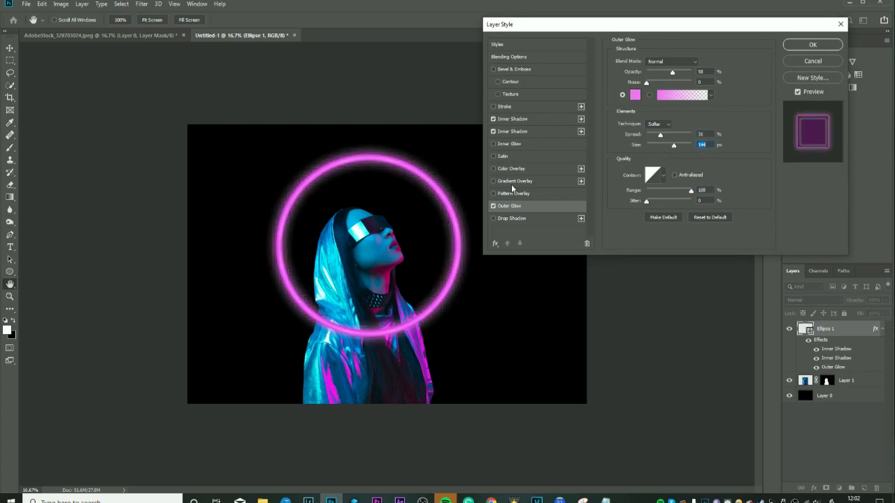
{"action": "left_click", "coordinate": [513, 131]}
{"action": "left_click", "coordinate": [812, 44]}
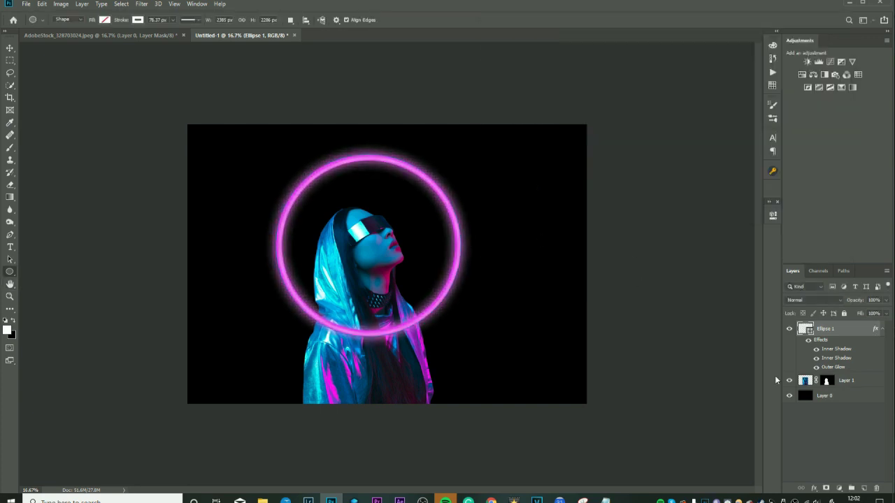
- Move the ring layer behind the woman and shrink it to frame her head
{"action": "key", "text": "v"}
{"action": "key", "text": "ctrl+bracketleft"}
{"action": "key", "text": "ctrl+t"}
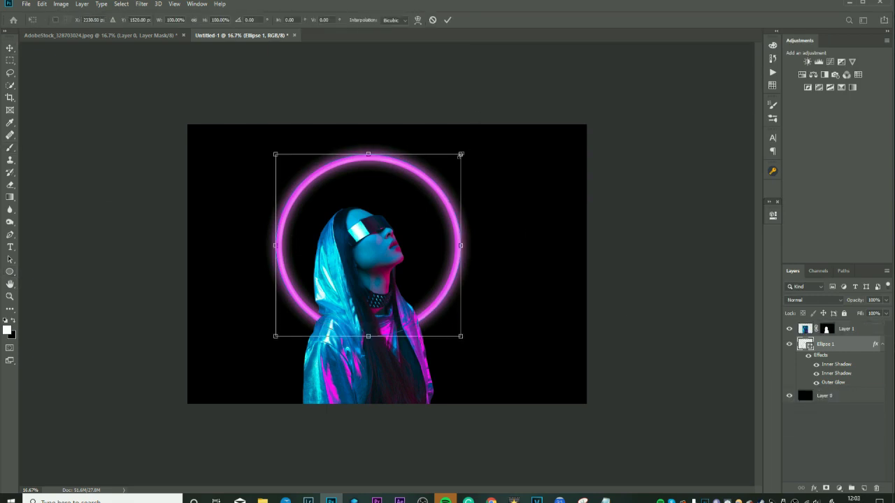
{"action": "left_click_drag", "start_coordinate": [459, 149], "coordinate": [448, 168]}
{"action": "left_click_drag", "start_coordinate": [420, 231], "coordinate": [415, 226]}
{"action": "key", "text": "Return"}
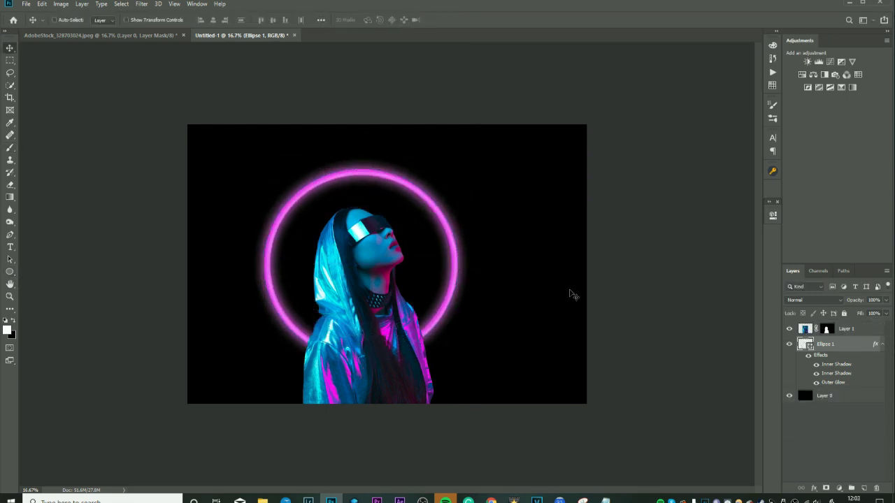
- Add a new Color Dodge layer with a magenta brush for rim light
{"action": "key", "text": "ctrl+shift+alt+n"}
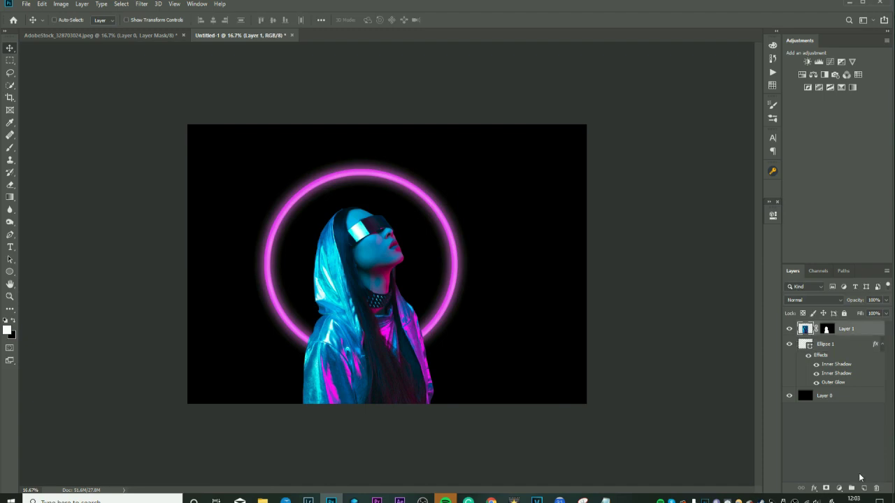
{"action": "key", "text": "b"}
{"action": "left_click", "coordinate": [412, 327], "text": "alt"}
{"action": "left_click", "coordinate": [815, 300]}
{"action": "left_click", "coordinate": [809, 361]}
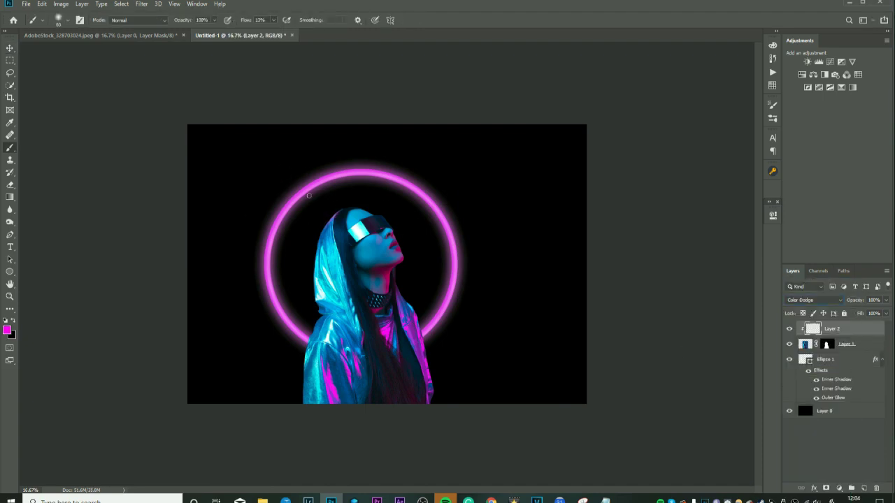
{"action": "scroll", "coordinate": [312, 259], "scroll_direction": "up", "scroll_amount": 2}
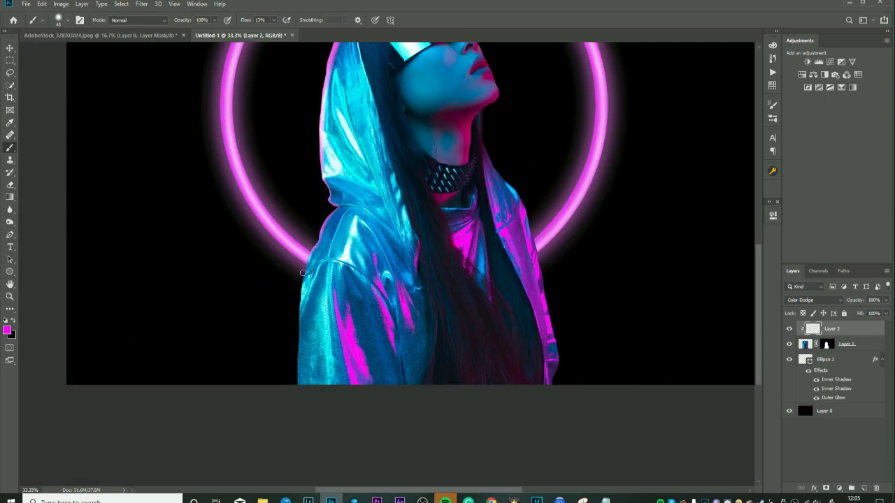
{"action": "scroll", "coordinate": [629, 365], "scroll_direction": "down", "scroll_amount": 2}
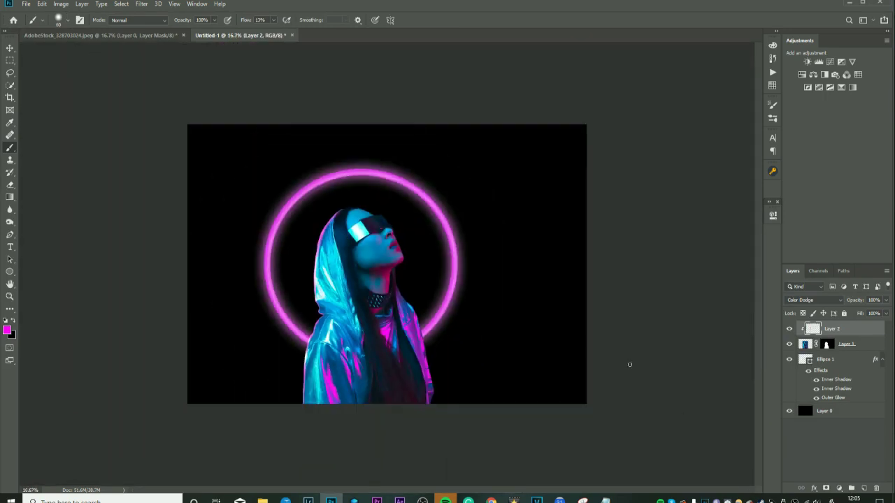
{"action": "scroll", "coordinate": [644, 377], "scroll_direction": "up", "scroll_amount": 2}
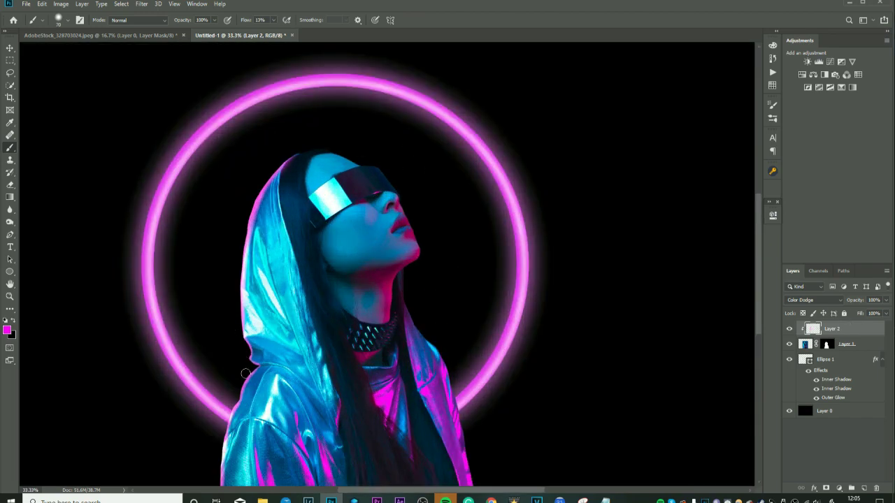
{"action": "left_click_drag", "start_coordinate": [246, 374], "coordinate": [294, 243]}
- Add a Hue/Saturation adjustment with its mask inverted to black
{"action": "left_click", "coordinate": [802, 74]}
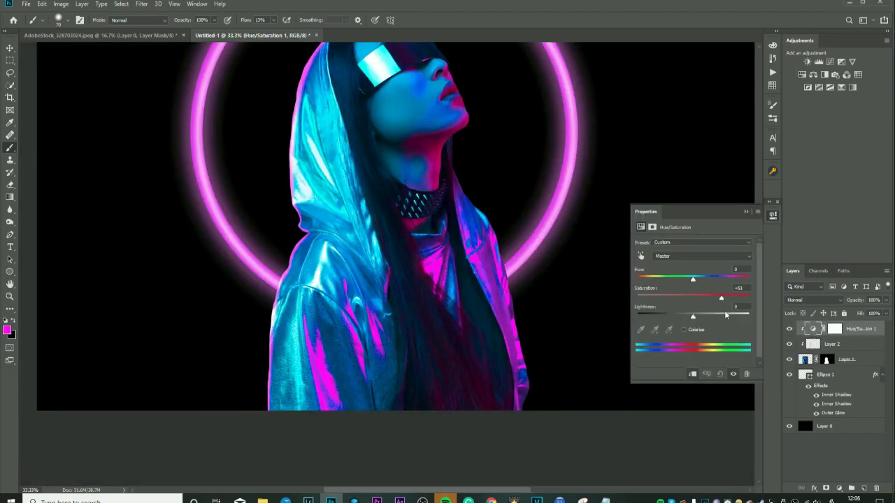
{"action": "key", "text": "ctrl+i"}
{"action": "key", "text": "d"}
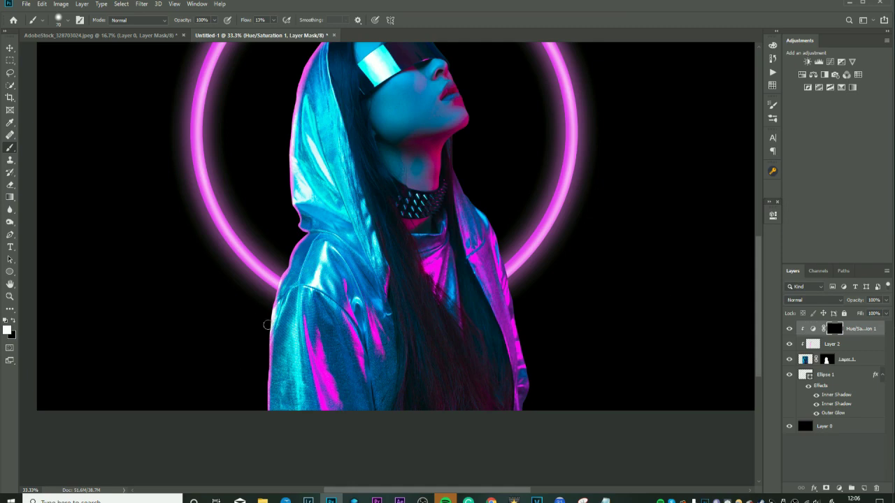
{"action": "scroll", "coordinate": [291, 205], "scroll_direction": "up", "scroll_amount": 3}
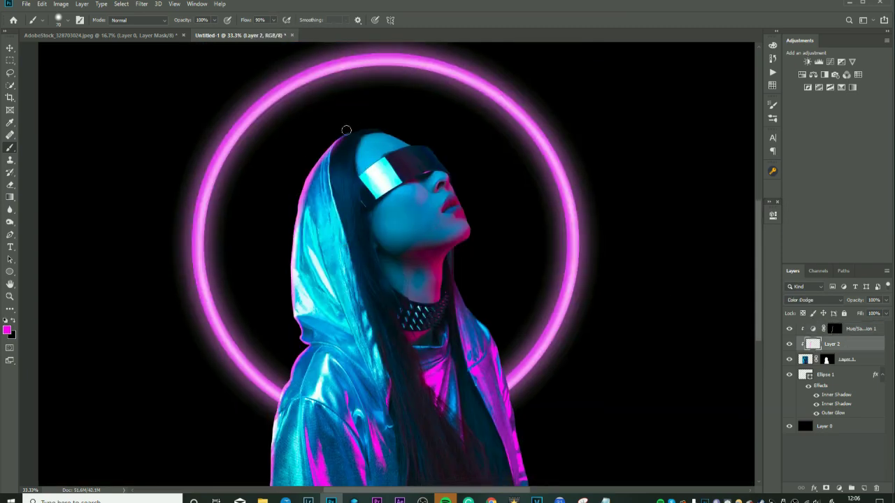
- Enlarge the woman's layer, then shift the neon ring up and right around her head
{"action": "key", "text": "ctrl+minus"}
{"action": "key", "text": "ctrl+minus"}
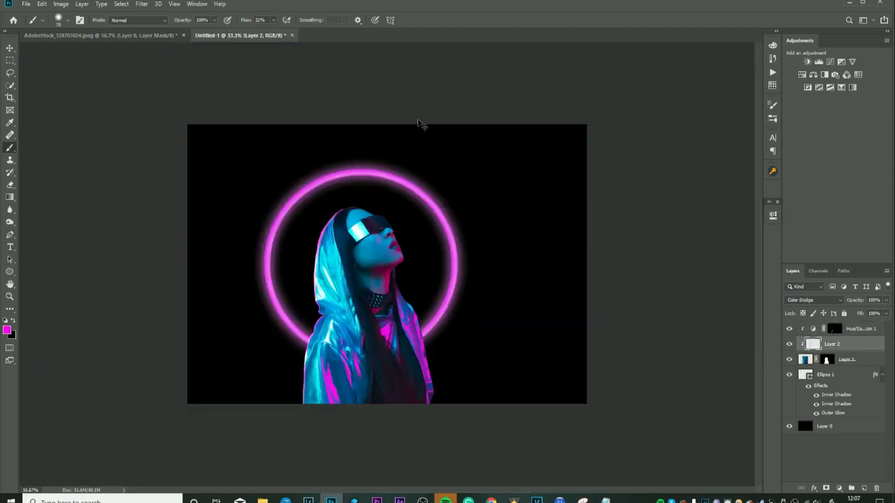
{"action": "left_click", "coordinate": [846, 359]}
{"action": "key", "text": "ctrl+t"}
{"action": "key", "text": "Return"}
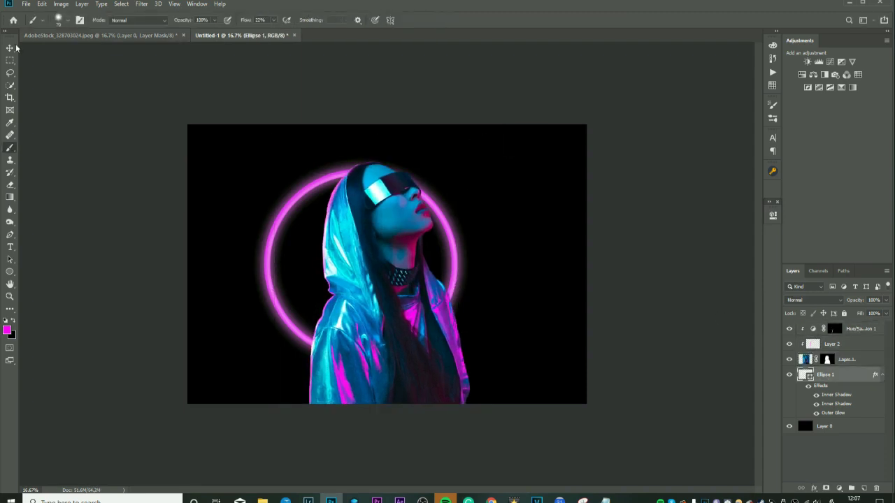
{"action": "left_click_drag", "start_coordinate": [444, 271], "coordinate": [464, 239]}
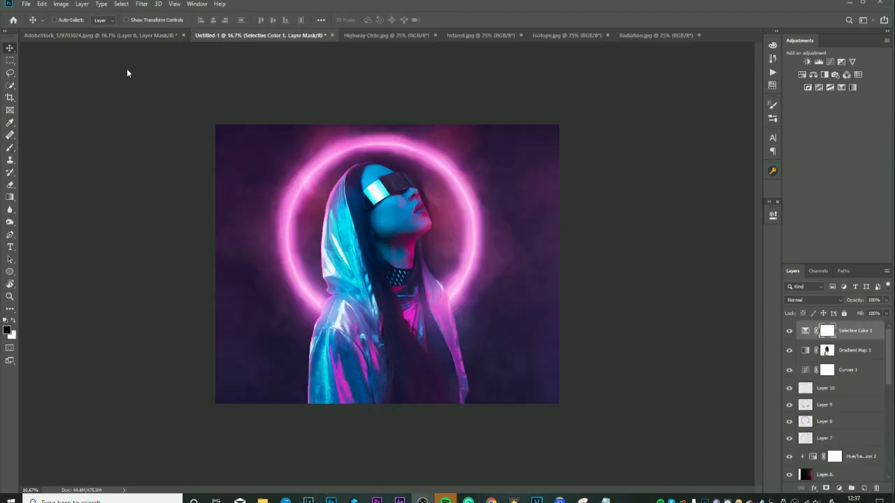
- Place a bokeh image over the portrait in Screen blend mode
{"action": "left_click", "coordinate": [26, 4]}
{"action": "left_click", "coordinate": [32, 24]}
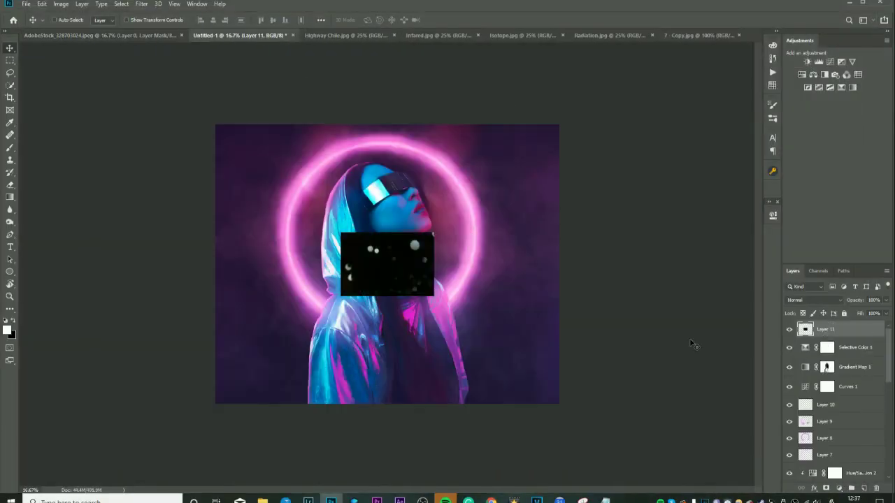
{"action": "left_click", "coordinate": [815, 299]}
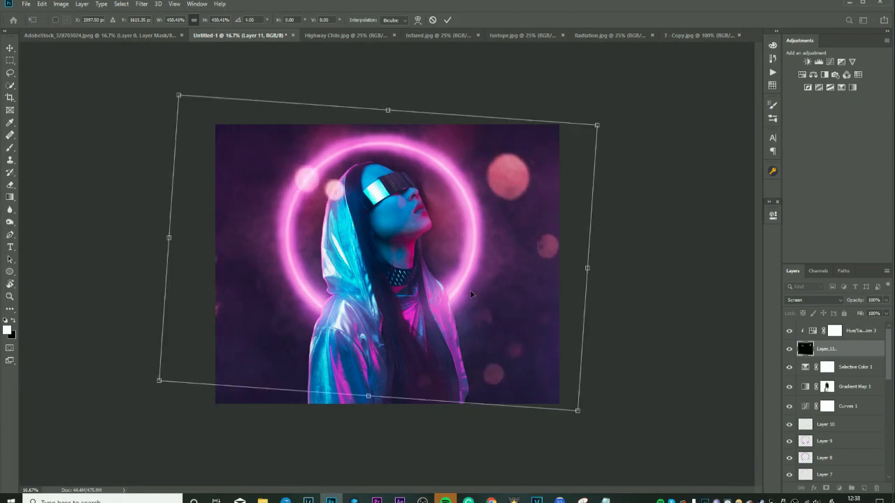
{"action": "key", "text": "Return"}
- Blur the bokeh layer with a 4.9 px Gaussian Blur
{"action": "left_click", "coordinate": [141, 4]}
{"action": "left_click", "coordinate": [286, 162]}
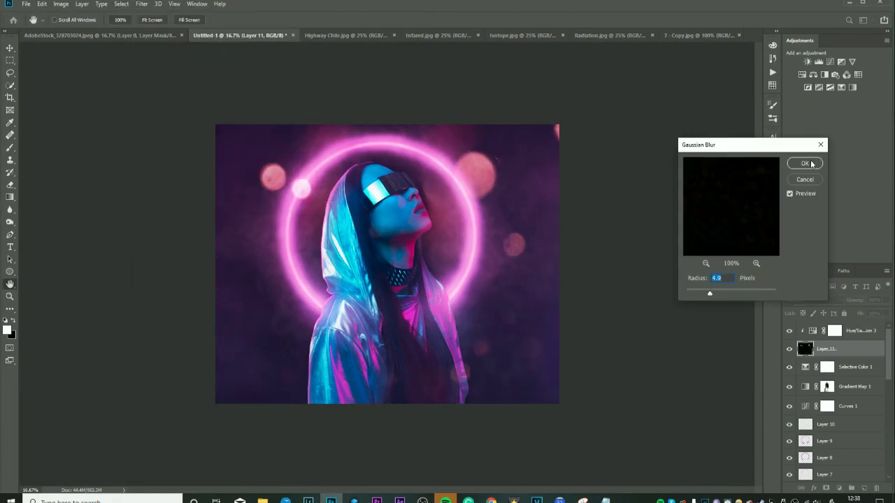
{"action": "key", "text": "Return"}
{"action": "left_click", "coordinate": [886, 300]}
{"action": "key", "text": "ctrl+o"}
{"action": "scroll", "coordinate": [448, 279], "scroll_direction": "down", "scroll_amount": 5}
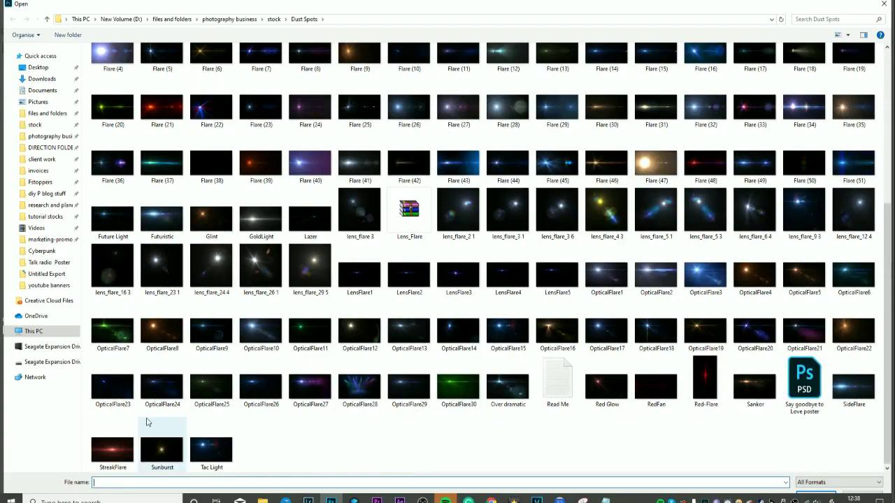
- Place the Flare (43) image in Screen mode, rotated across the portrait
{"action": "scroll", "coordinate": [447, 279], "scroll_direction": "up", "scroll_amount": 3}
{"action": "double_click", "coordinate": [454, 297]}
{"action": "right_click", "coordinate": [825, 329]}
{"action": "left_click", "coordinate": [815, 300]}
{"action": "left_click", "coordinate": [803, 361]}
{"action": "key", "text": "ctrl+t"}
{"action": "mouse_move", "coordinate": [404, 404]}
{"action": "left_mouse_down"}
{"action": "mouse_move", "coordinate": [189, 420]}
{"action": "mouse_move", "coordinate": [505, 335]}
{"action": "left_mouse_up"}
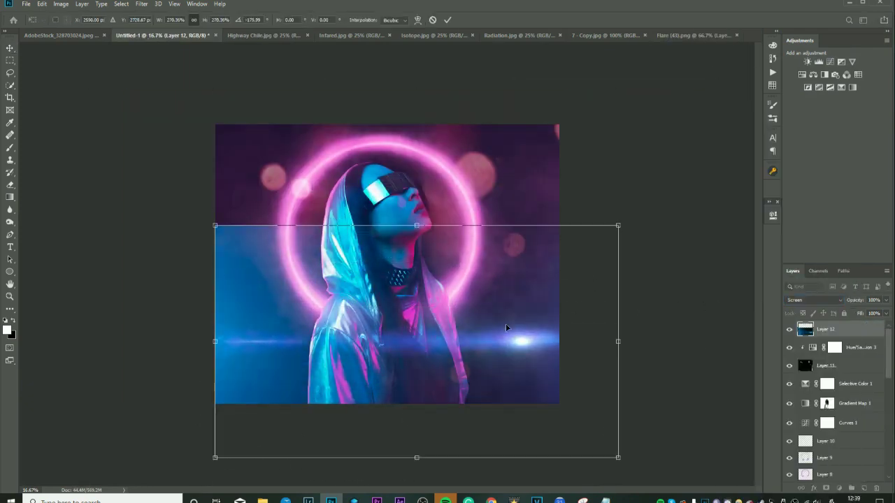
{"action": "key", "text": "Escape"}
- Open the Flare (1) image from the file browser
{"action": "left_click", "coordinate": [26, 3]}
{"action": "left_click", "coordinate": [31, 26]}
{"action": "double_click", "coordinate": [748, 119]}
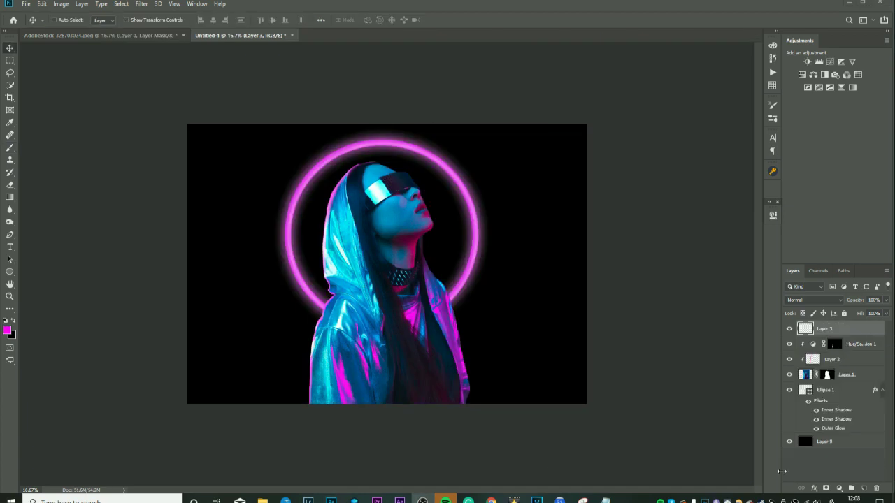
- Paint pale pink smoke around and above the ring, softened with a 0.9 px Gaussian Blur
{"action": "left_click", "coordinate": [472, 268], "text": "alt"}
{"action": "left_click_drag", "start_coordinate": [490, 182], "coordinate": [538, 321]}
{"action": "mouse_move", "coordinate": [280, 322]}
{"action": "left_mouse_down"}
{"action": "mouse_move", "coordinate": [319, 162]}
{"action": "mouse_move", "coordinate": [437, 171]}
{"action": "left_mouse_up"}
{"action": "left_click_drag", "start_coordinate": [238, 251], "coordinate": [456, 156]}
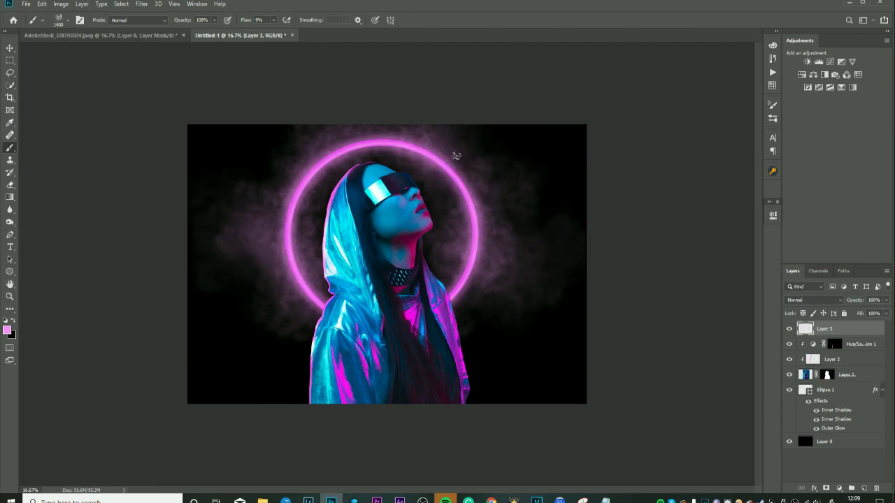
{"action": "left_click", "coordinate": [142, 3]}
{"action": "left_click", "coordinate": [280, 155]}
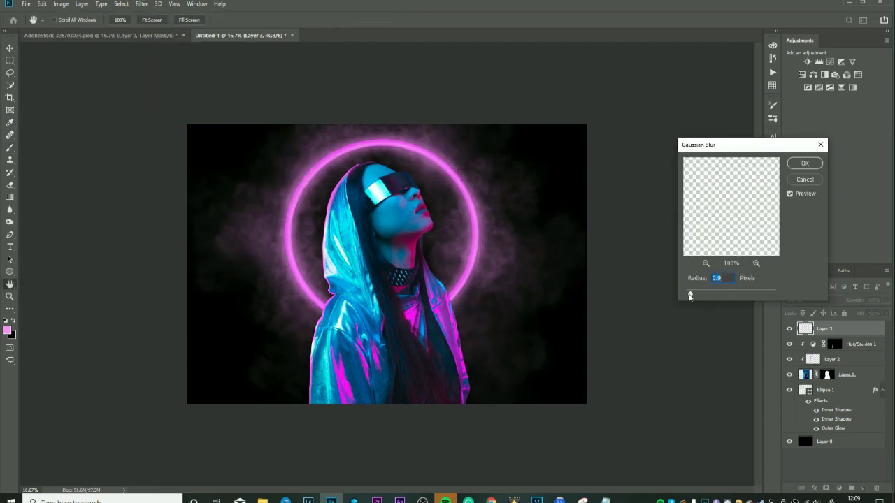
{"action": "left_click", "coordinate": [805, 164]}
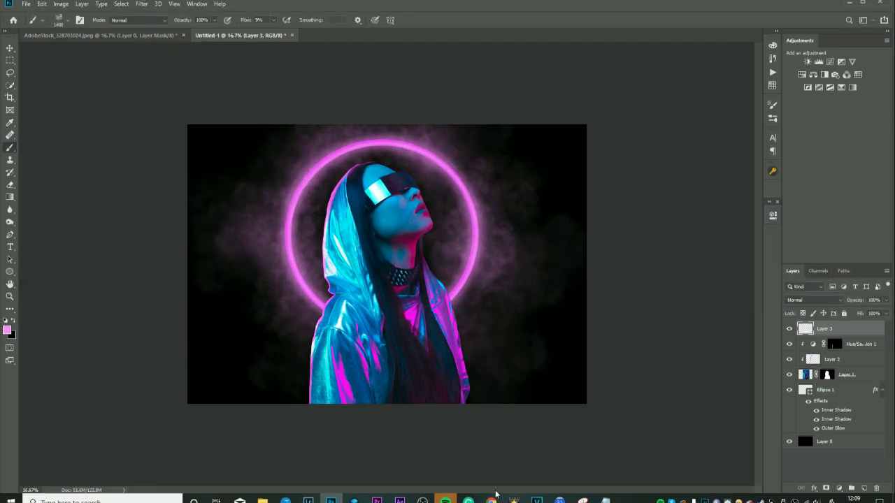
- On a new layer, paint soft smoke on the left side and lower right
{"action": "key", "text": "ctrl+shift+alt+n"}
{"action": "key", "text": "b"}
{"action": "left_click_drag", "start_coordinate": [272, 32], "coordinate": [270, 33]}
{"action": "left_click_drag", "start_coordinate": [210, 378], "coordinate": [259, 154]}
{"action": "left_click_drag", "start_coordinate": [209, 350], "coordinate": [559, 377]}
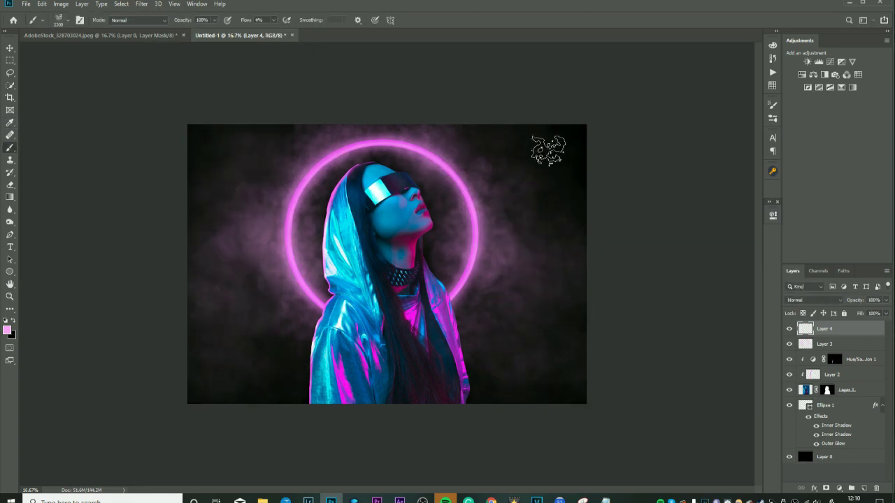
- Lower Layer 3's opacity, then dab faint magenta haze on the left and top-left of Layer 4
{"action": "left_click", "coordinate": [825, 343]}
{"action": "left_click", "coordinate": [885, 300]}
{"action": "left_click_drag", "start_coordinate": [883, 313], "coordinate": [874, 312]}
{"action": "left_click", "coordinate": [873, 329]}
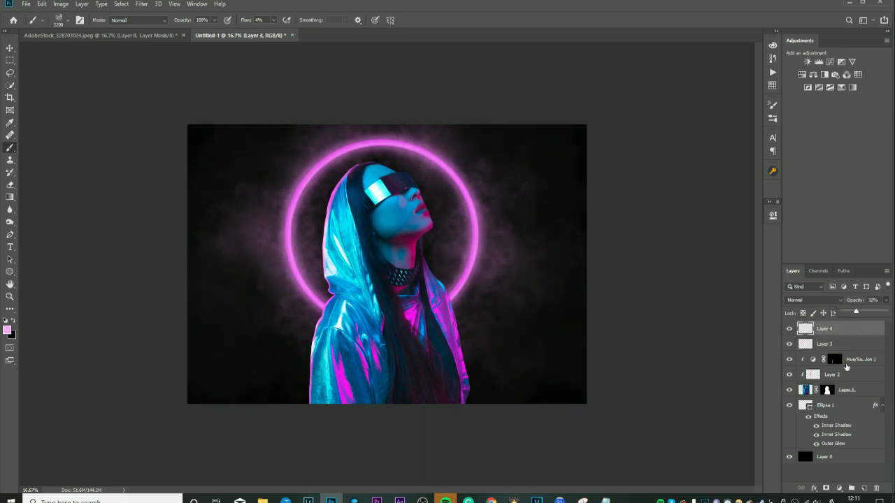
{"action": "left_click", "coordinate": [219, 282]}
{"action": "left_click", "coordinate": [223, 167]}
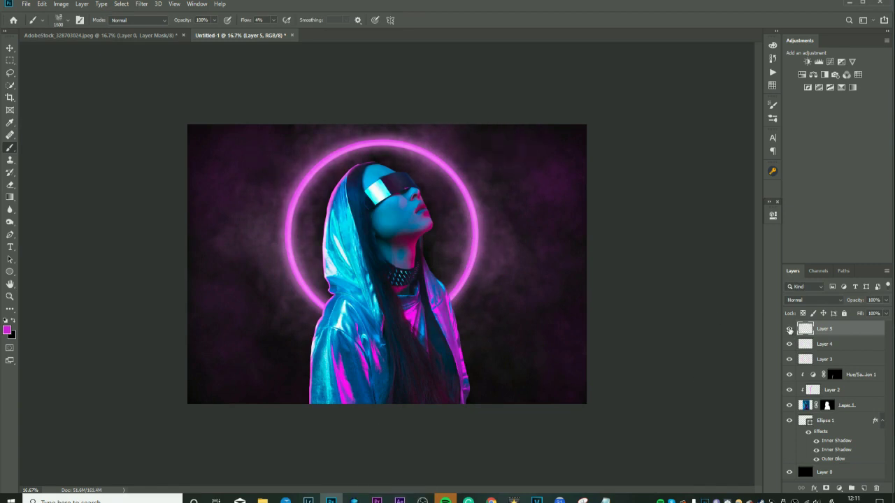
- Rename the mist layers, naming the top one 'blue mist'
{"action": "double_click", "coordinate": [824, 329]}
{"action": "type", "text": "Sal"}
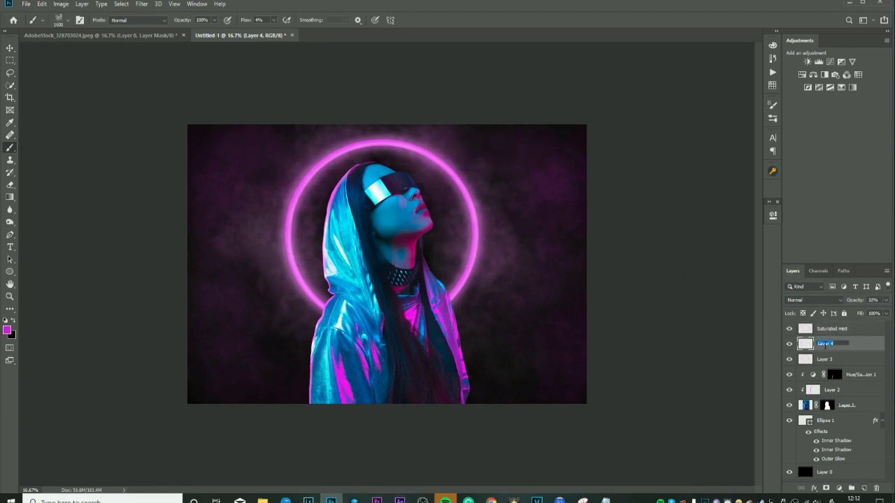
{"action": "double_click", "coordinate": [825, 328]}
{"action": "type", "text": "blue mist"}
{"action": "key", "text": "Return"}
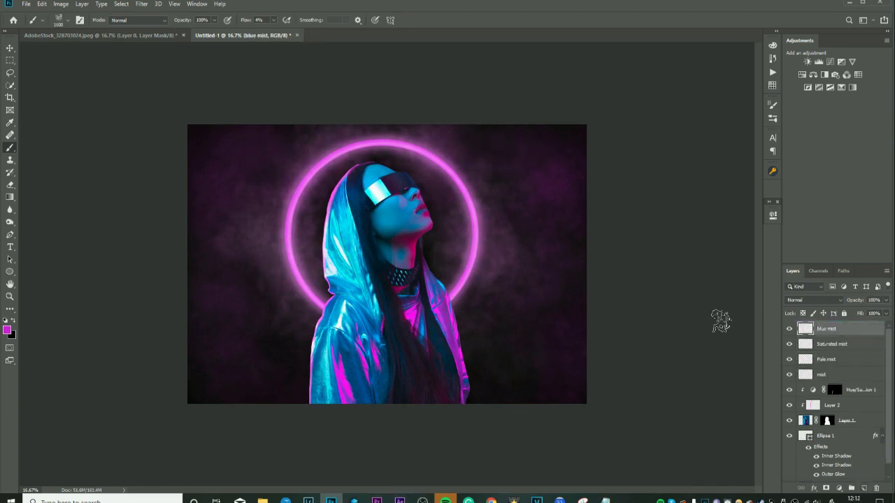
- Paint teal mist across the bottom and fade it via Blend If at 32 and 91% opacity
{"action": "left_click", "coordinate": [393, 204], "text": "alt"}
{"action": "left_click_drag", "start_coordinate": [524, 370], "coordinate": [216, 398]}
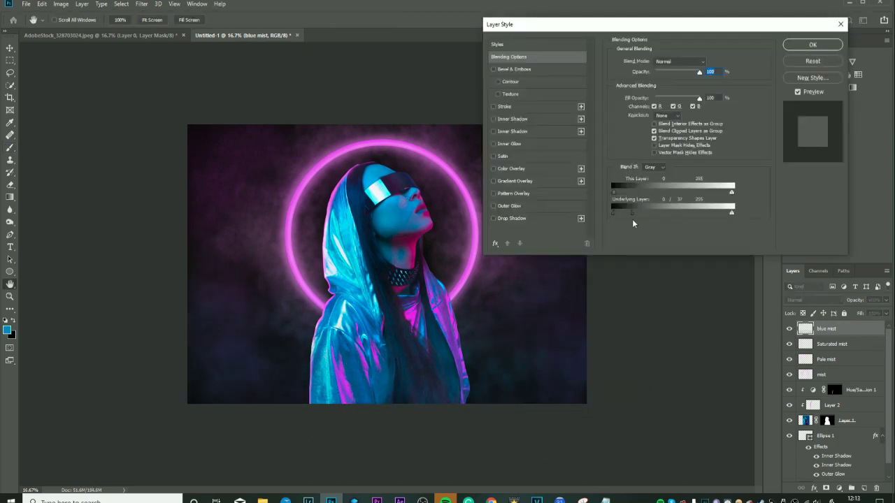
{"action": "left_click_drag", "start_coordinate": [631, 214], "coordinate": [646, 220]}
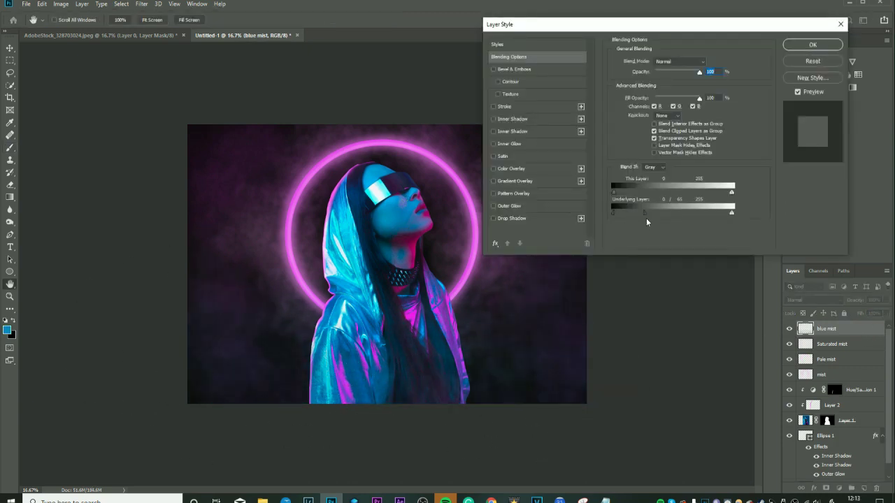
{"action": "left_click", "coordinate": [813, 46]}
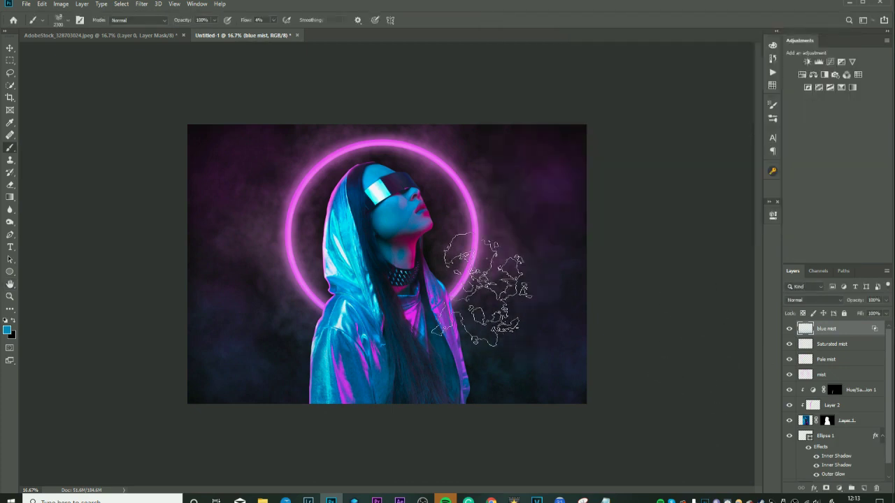
- Dismiss the Gaussian Blur settings unchanged and browse to the client work folder in the file-open dialog
{"action": "left_click", "coordinate": [141, 4]}
{"action": "left_click", "coordinate": [289, 160]}
{"action": "left_click", "coordinate": [805, 164]}
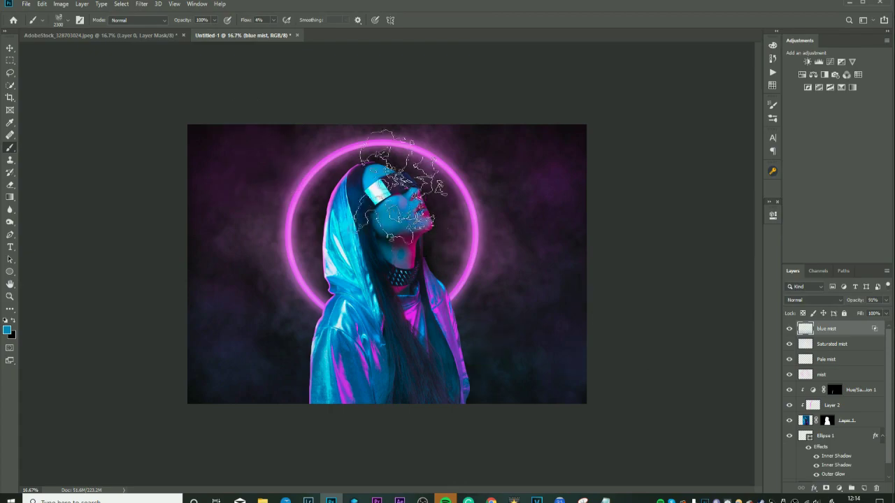
{"action": "key", "text": "ctrl+o"}
{"action": "left_click", "coordinate": [42, 160]}
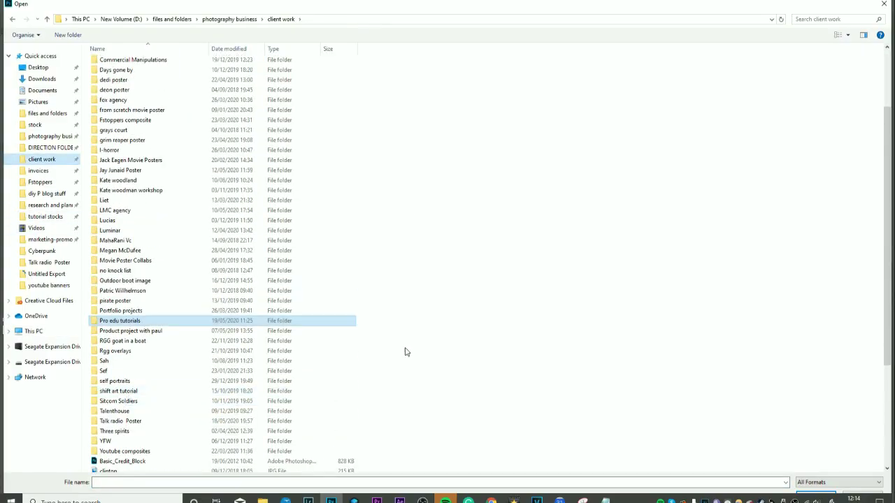
- Open the matrix image from Portfolio projects and paste it into the portrait
{"action": "double_click", "coordinate": [140, 310]}
{"action": "left_click", "coordinate": [112, 147]}
{"action": "left_click", "coordinate": [815, 494]}
{"action": "key", "text": "ctrl+a"}
{"action": "key", "text": "ctrl+c"}
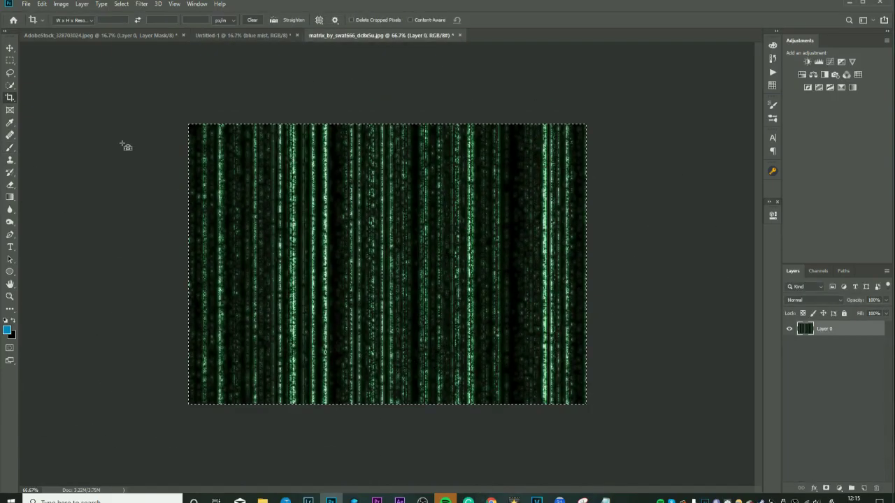
{"action": "key", "text": "ctrl+Tab"}
{"action": "key", "text": "ctrl+Tab"}
{"action": "key", "text": "ctrl+v"}
- Move the matrix layer over the woman's face and set it to Lighten blend mode
{"action": "key", "text": "v"}
{"action": "key", "text": "ctrl+plus"}
{"action": "key", "text": "ctrl+plus"}
{"action": "key", "text": "ctrl+plus"}
{"action": "left_click_drag", "start_coordinate": [385, 265], "coordinate": [421, 209]}
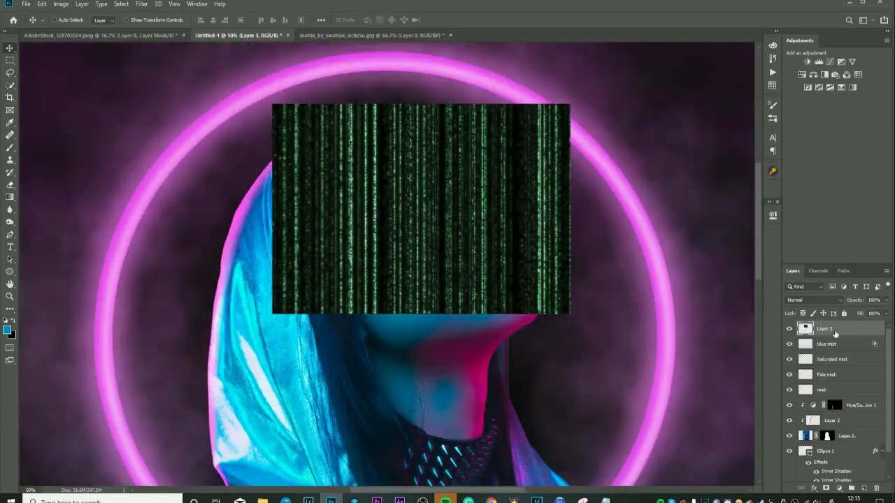
{"action": "left_click", "coordinate": [814, 300]}
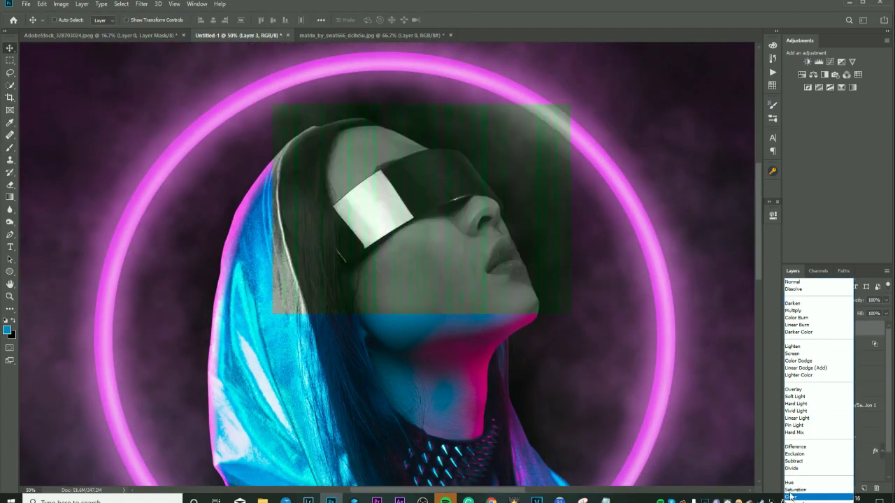
{"action": "left_click", "coordinate": [792, 347]}
- Scale, skew and warp the matrix onto the visor's right lens, then apply a slight Gaussian Blur
{"action": "key", "text": "ctrl+t"}
{"action": "left_click_drag", "start_coordinate": [571, 317], "coordinate": [482, 250]}
{"action": "left_click_drag", "start_coordinate": [405, 175], "coordinate": [444, 170]}
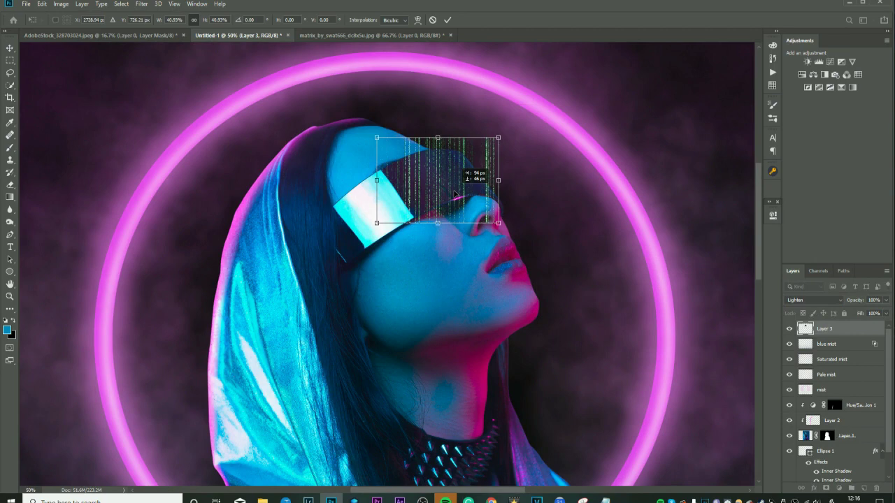
{"action": "mouse_move", "coordinate": [509, 219]}
{"action": "left_mouse_down"}
{"action": "mouse_move", "coordinate": [516, 228]}
{"action": "mouse_move", "coordinate": [498, 196]}
{"action": "left_mouse_up"}
{"action": "left_click_drag", "start_coordinate": [379, 224], "coordinate": [415, 219], "text": "ctrl"}
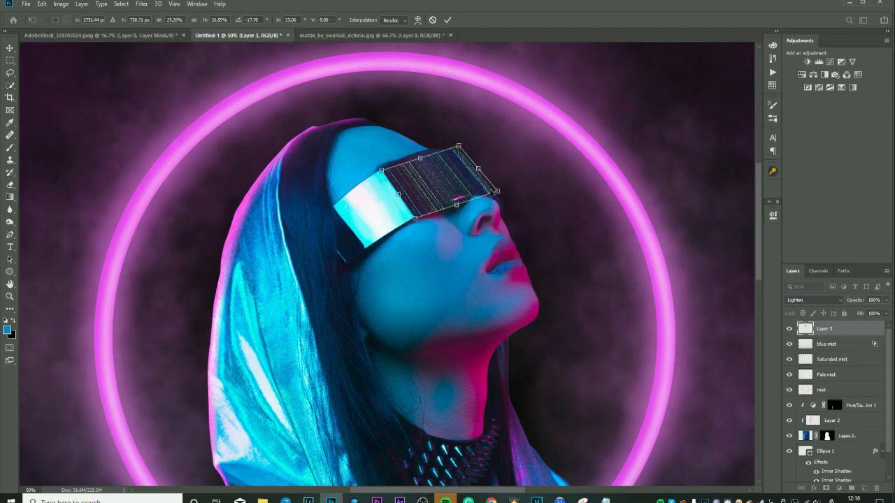
{"action": "right_click", "coordinate": [437, 186]}
{"action": "left_click", "coordinate": [464, 276]}
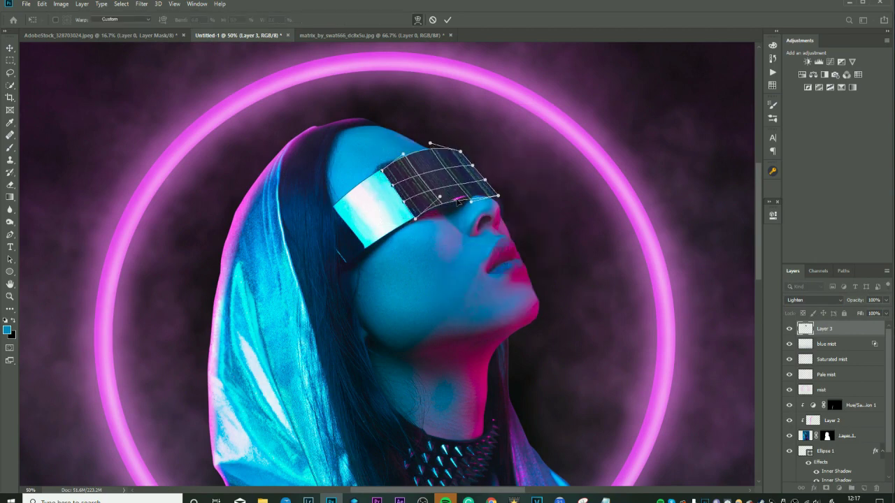
{"action": "key", "text": "Return"}
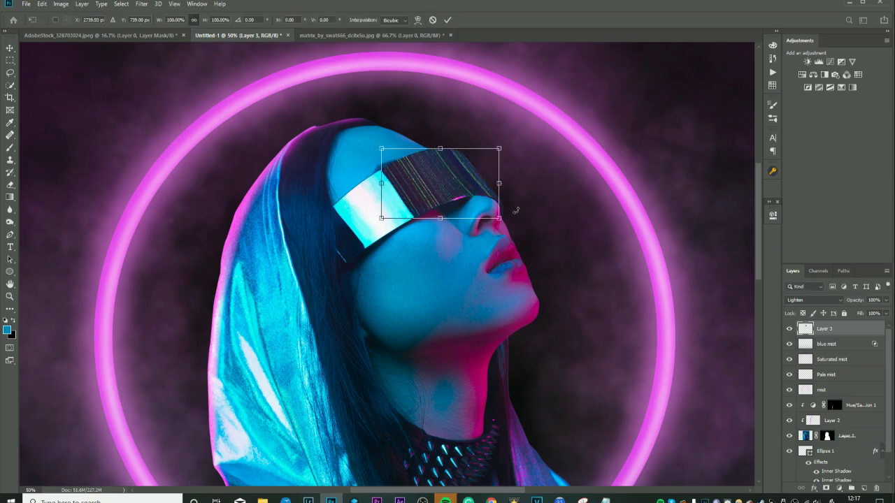
{"action": "left_click", "coordinate": [142, 4]}
{"action": "left_click", "coordinate": [283, 148]}
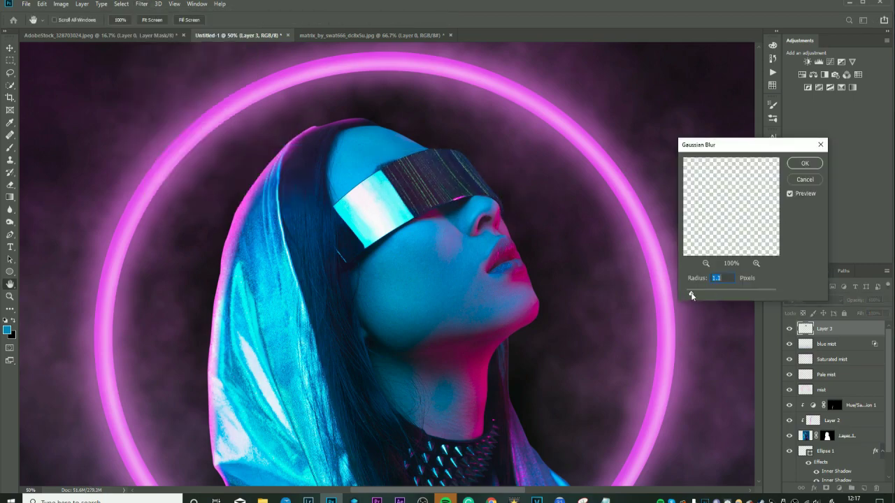
{"action": "key", "text": "Return"}
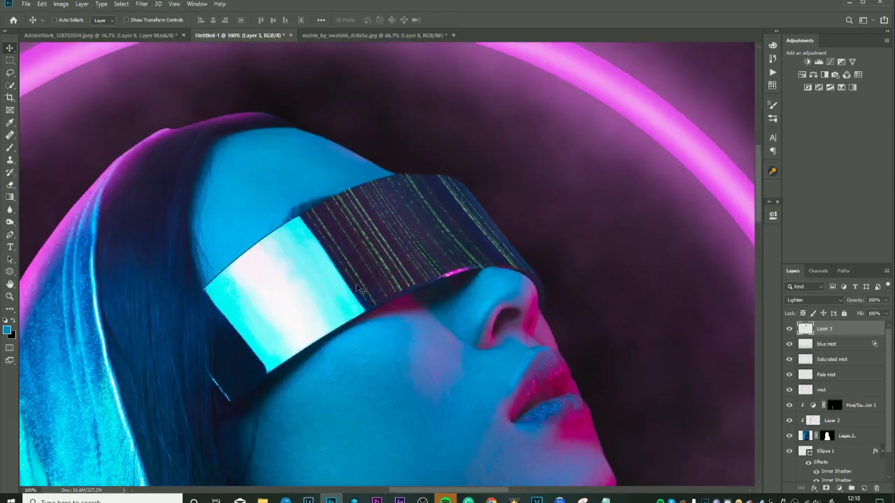
- Set Layer 4 to Linear Dodge (Add) and load a 15 px green brush
{"action": "left_click", "coordinate": [814, 299]}
{"action": "left_click", "coordinate": [804, 368]}
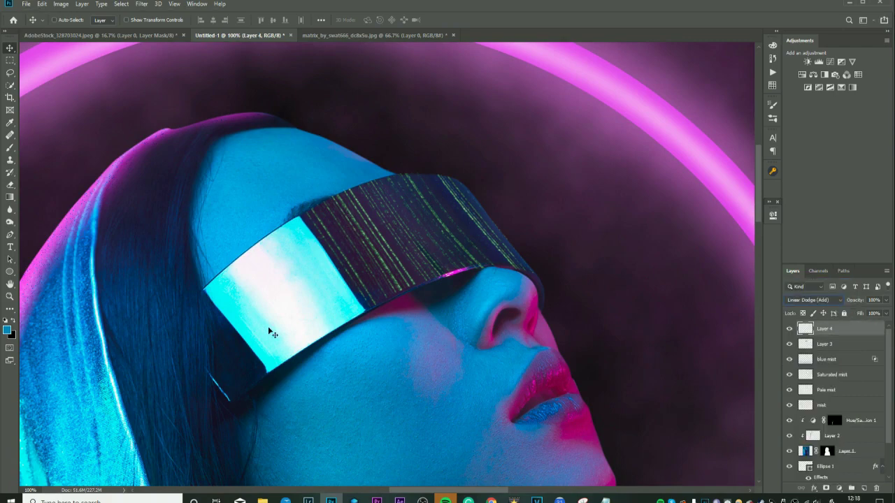
{"action": "key", "text": "b"}
{"action": "left_click", "coordinate": [67, 20]}
{"action": "left_click", "coordinate": [7, 330]}
{"action": "left_click", "coordinate": [715, 235]}
- Rotate and zoom the view in along the visor, then zoom back out
{"action": "scroll", "coordinate": [345, 283], "scroll_direction": "up", "scroll_amount": 5}
{"action": "left_click_drag", "start_coordinate": [385, 259], "coordinate": [418, 276]}
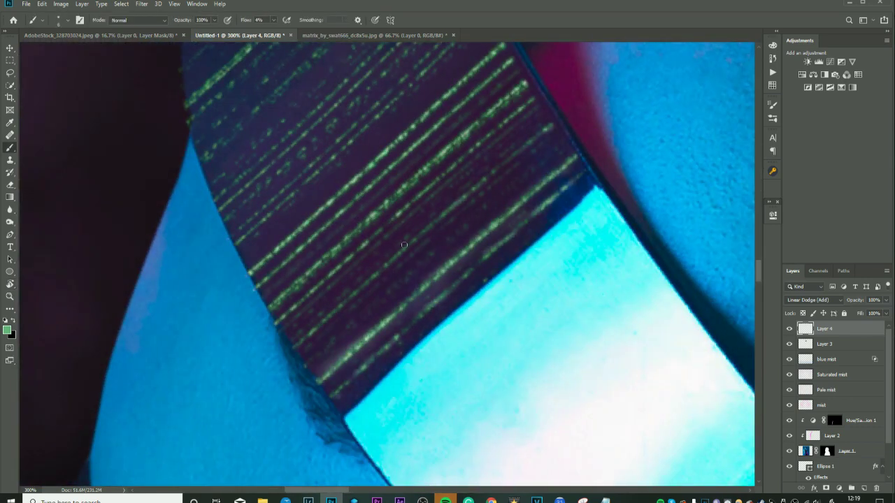
{"action": "scroll", "coordinate": [385, 250], "scroll_direction": "up", "scroll_amount": 1}
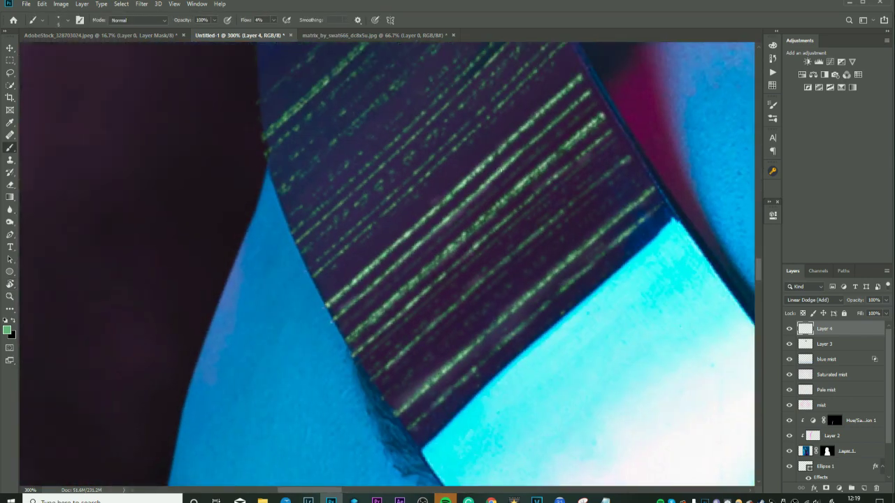
{"action": "scroll", "coordinate": [482, 237], "scroll_direction": "up", "scroll_amount": 1}
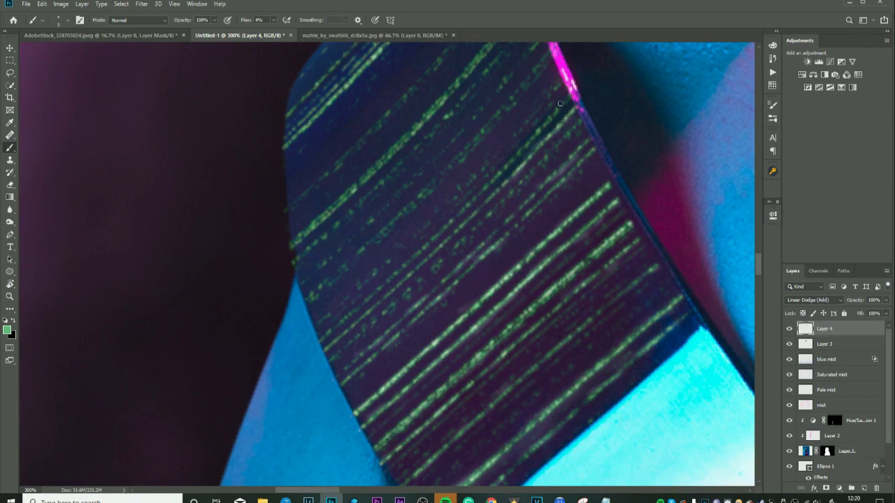
{"action": "scroll", "coordinate": [536, 89], "scroll_direction": "up", "scroll_amount": 1}
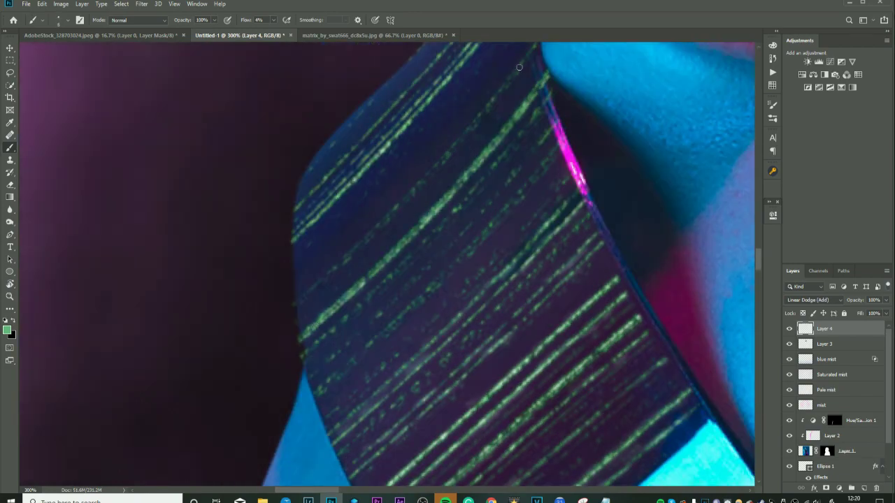
{"action": "scroll", "coordinate": [313, 221], "scroll_direction": "up", "scroll_amount": 1}
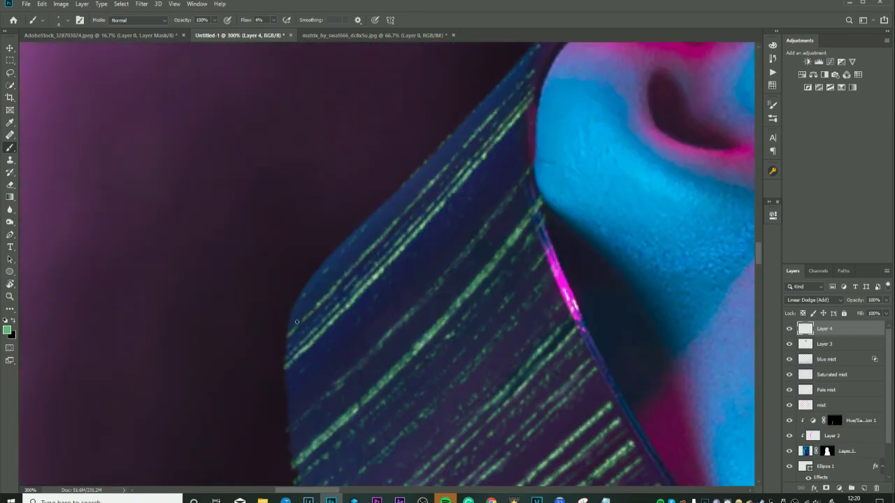
{"action": "scroll", "coordinate": [337, 235], "scroll_direction": "down", "scroll_amount": 2}
{"action": "key", "text": "ctrl+0"}
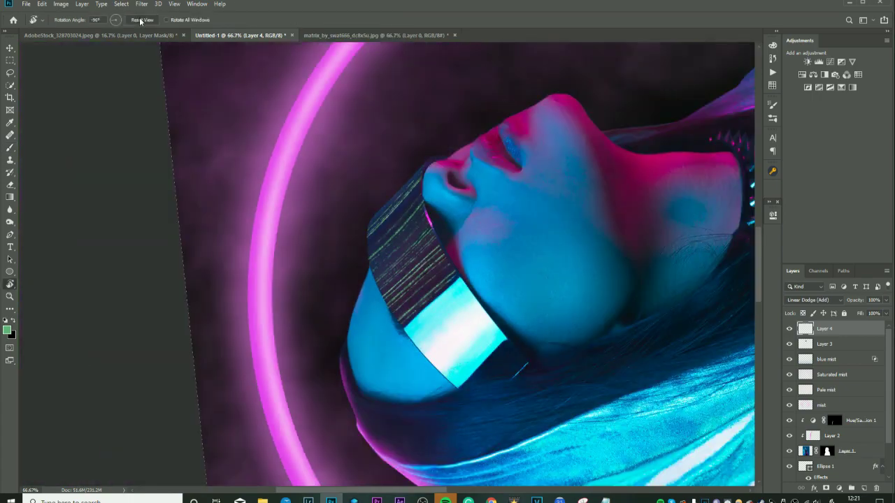
{"action": "key", "text": "Escape"}
- Edit Layer 4's layer style, reset the canvas rotation and reselect the matrix layer
{"action": "double_click", "coordinate": [839, 329]}
{"action": "left_click", "coordinate": [809, 44]}
{"action": "left_click", "coordinate": [828, 346]}
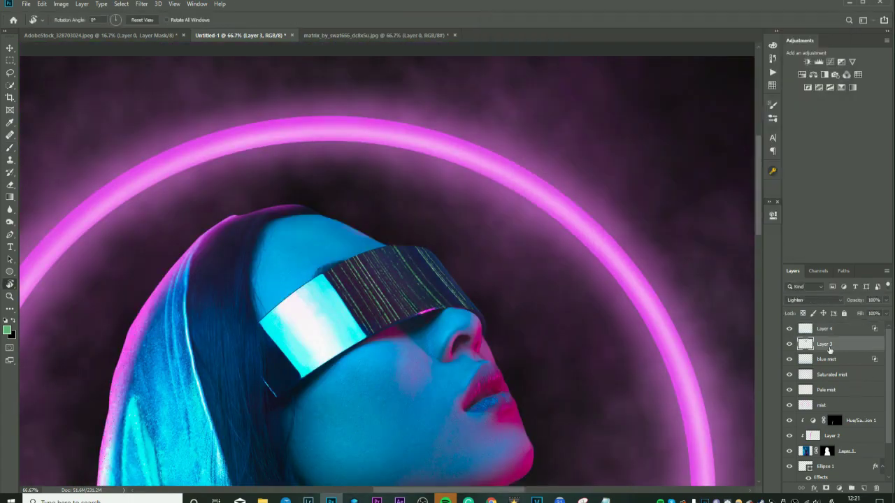
{"action": "key", "text": "b"}
{"action": "scroll", "coordinate": [425, 336], "scroll_direction": "up", "scroll_amount": 3}
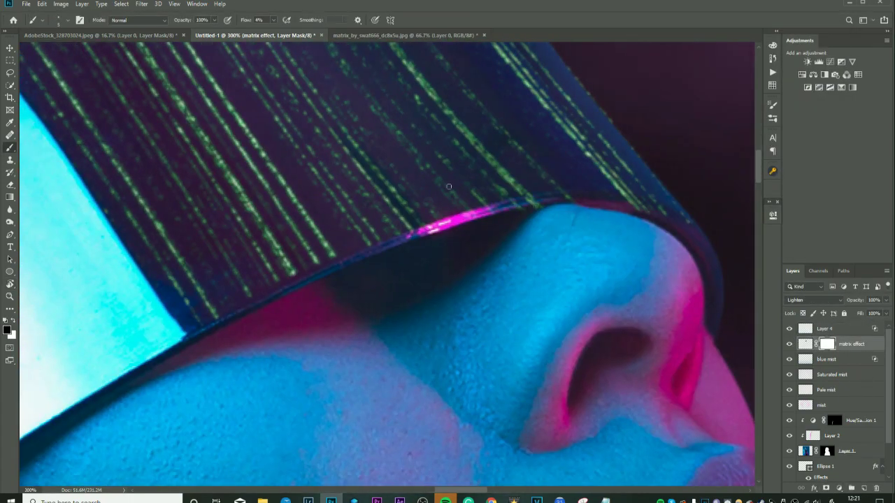
{"action": "key", "text": "ctrl+0"}
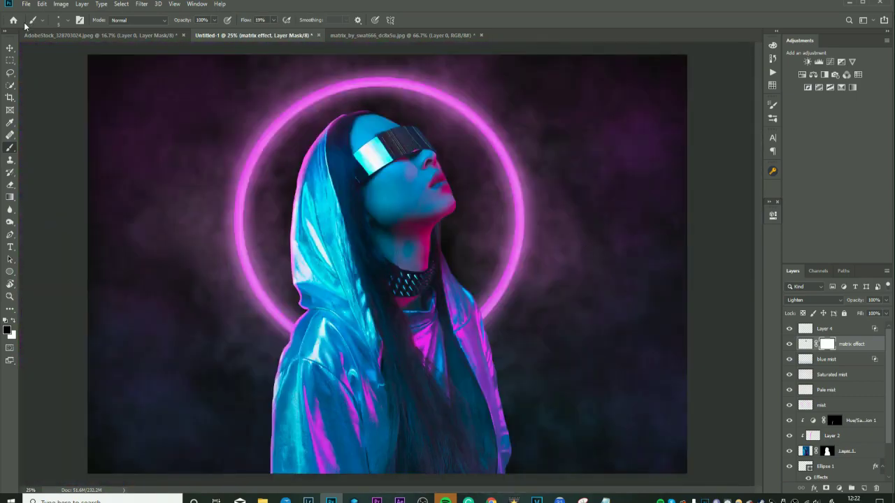
{"action": "key", "text": "ctrl+o"}
- Open the Isotope, Highway Chile, Radiation and Infared overlays from the Rgg overlays folder
{"action": "double_click", "coordinate": [246, 334]}
{"action": "left_click", "coordinate": [360, 111]}
{"action": "left_click", "coordinate": [101, 115], "text": "ctrl"}
{"action": "left_click", "coordinate": [598, 112], "text": "ctrl"}
{"action": "left_click", "coordinate": [241, 111], "text": "ctrl"}
{"action": "key", "text": "Return"}
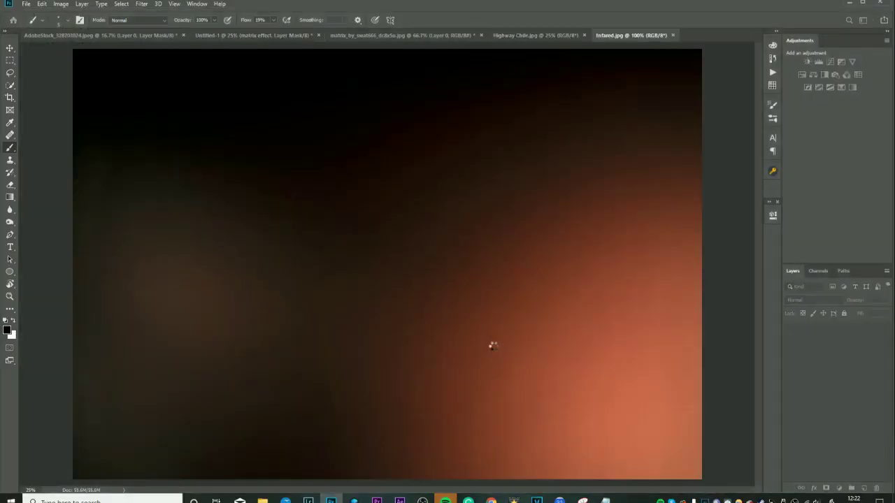
- Paste the Isotope overlay into the portrait as Layer 5 in Screen mode
{"action": "left_click", "coordinate": [604, 35]}
{"action": "key", "text": "ctrl+a"}
{"action": "key", "text": "ctrl+c"}
{"action": "left_click", "coordinate": [199, 35]}
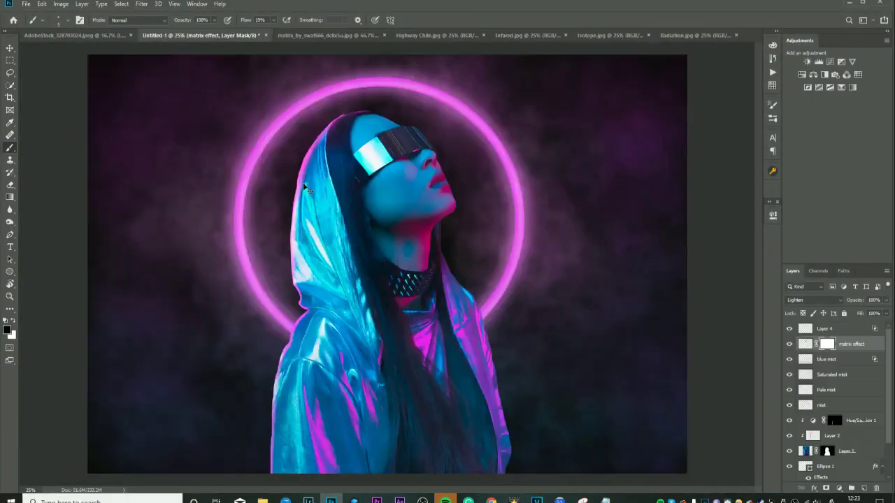
{"action": "key", "text": "ctrl+v"}
{"action": "left_click", "coordinate": [822, 302]}
{"action": "left_click", "coordinate": [803, 409]}
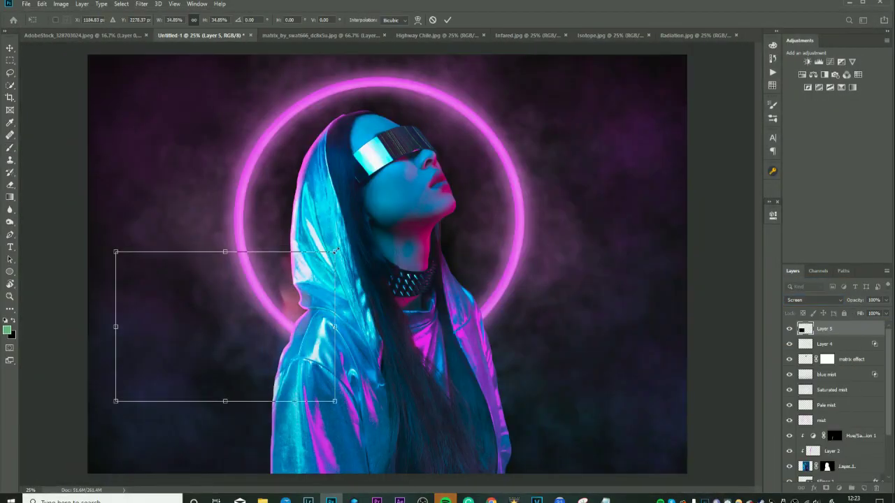
- Duplicate and enlarge the Isotope overlay, then set Layer 5 to 66% opacity and shift it
{"action": "key", "text": "ctrl+j"}
{"action": "key", "text": "ctrl+t"}
{"action": "left_click_drag", "start_coordinate": [517, 360], "coordinate": [601, 479]}
{"action": "key", "text": "Return"}
{"action": "key", "text": "alt+bracketleft"}
{"action": "key", "text": "ctrl+t"}
{"action": "key", "text": "Return"}
{"action": "key", "text": "6"}
{"action": "key", "text": "6"}
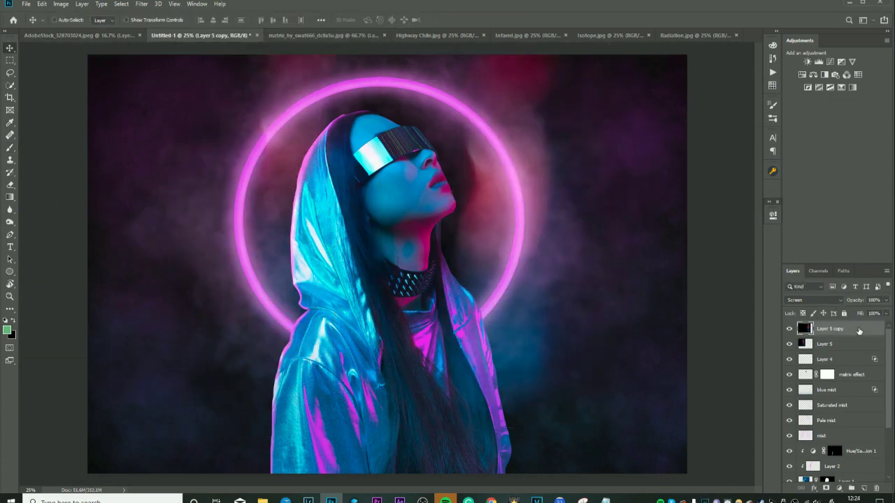
{"action": "left_click_drag", "start_coordinate": [278, 119], "coordinate": [273, 160]}
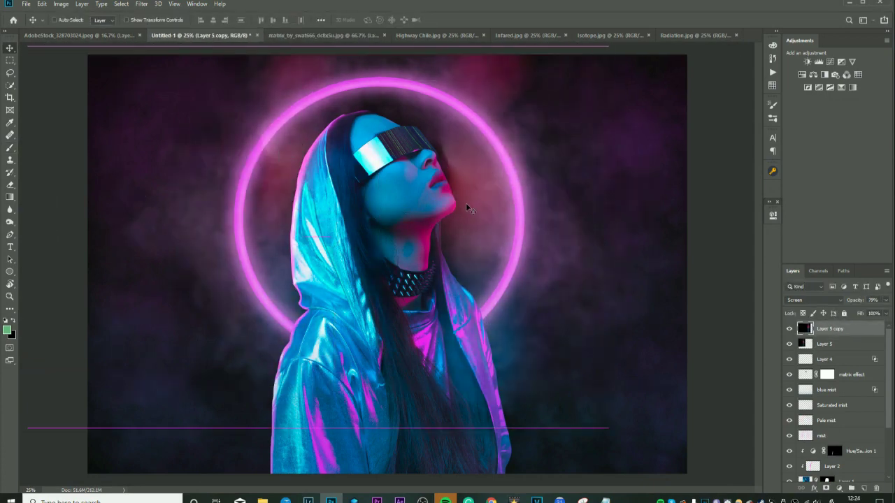
- Close the matrix document and bring the Radiation overlay into the portrait
{"action": "left_click", "coordinate": [433, 35]}
{"action": "left_click", "coordinate": [480, 35]}
{"action": "left_click", "coordinate": [624, 35]}
{"action": "left_click_drag", "start_coordinate": [320, 355], "coordinate": [314, 280]}
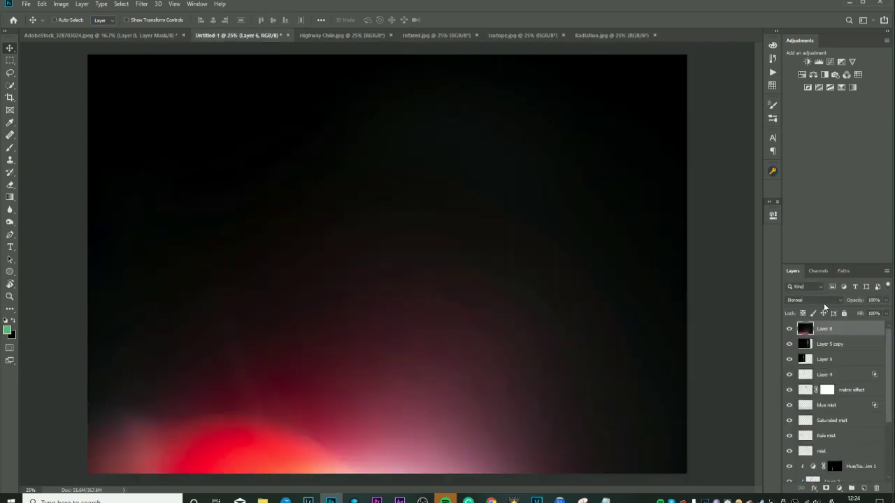
{"action": "key", "text": "shift+alt+s"}
{"action": "key", "text": "ctrl+t"}
{"action": "key", "text": "Return"}
- Shift the Radiation glow's hue with a clipped Hue/Saturation, move it lower and set 71% opacity
{"action": "left_click", "coordinate": [802, 74]}
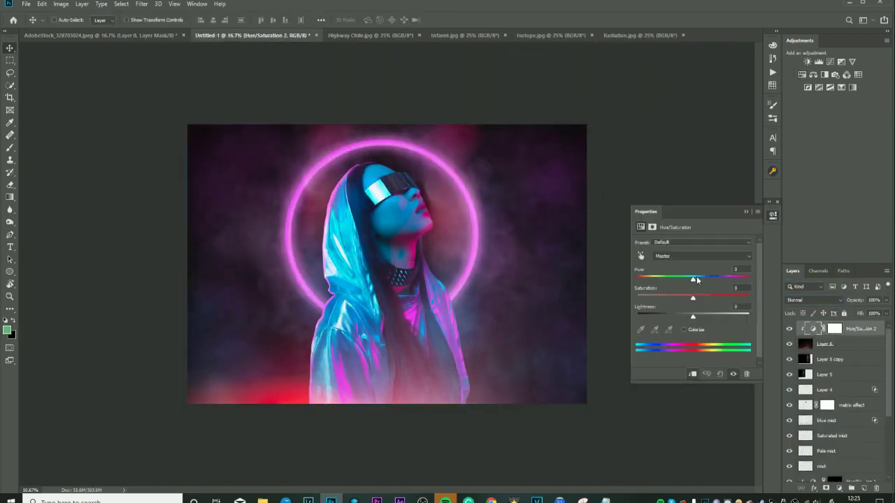
{"action": "left_click_drag", "start_coordinate": [688, 270], "coordinate": [706, 270]}
{"action": "left_click", "coordinate": [381, 385]}
{"action": "key", "text": "alt+bracketleft"}
{"action": "left_click_drag", "start_coordinate": [503, 390], "coordinate": [597, 345]}
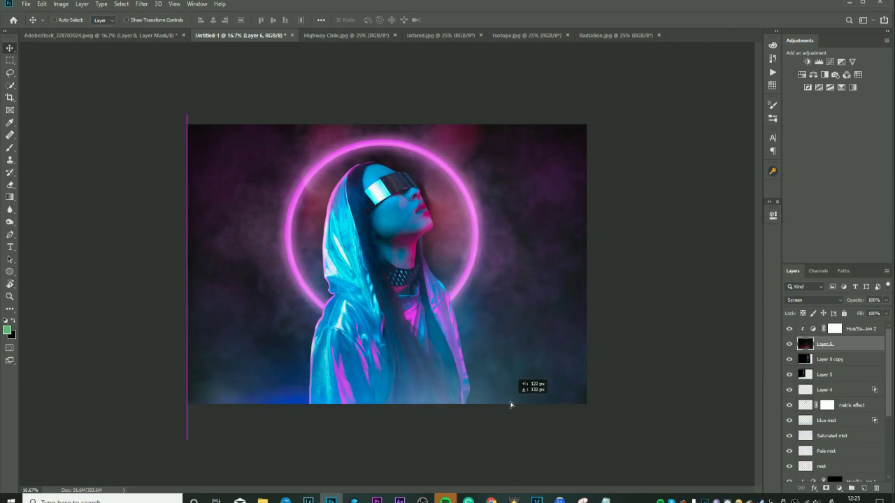
{"action": "left_click_drag", "start_coordinate": [887, 301], "coordinate": [868, 308]}
- Reposition the Radiation glow at 27% opacity and add a layer mask to blue mist
{"action": "key", "text": "ctrl+t"}
{"action": "left_click_drag", "start_coordinate": [553, 222], "coordinate": [565, 237]}
{"action": "key", "text": "Return"}
{"action": "left_click_drag", "start_coordinate": [886, 300], "coordinate": [860, 311]}
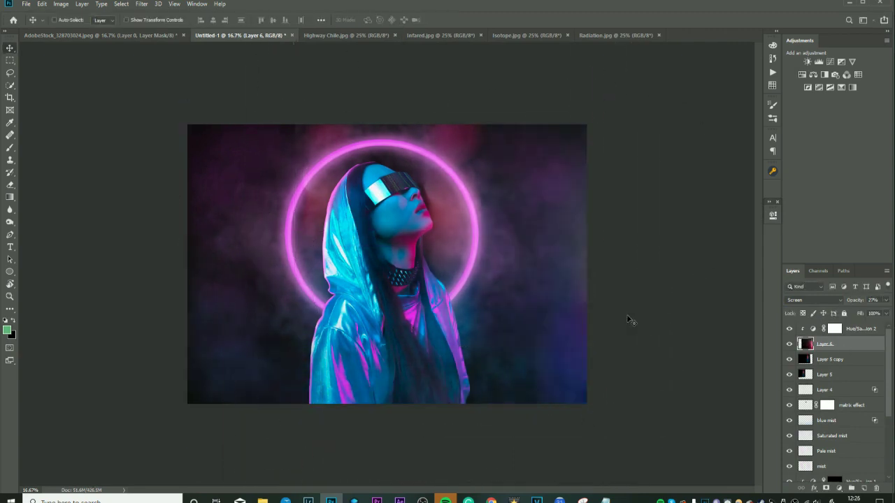
{"action": "scroll", "coordinate": [789, 393], "scroll_direction": "down", "scroll_amount": 2}
{"action": "left_click", "coordinate": [828, 389]}
{"action": "left_click", "coordinate": [826, 488]}
- Add Linear Dodge Layer 7, trace a bright stroke along the neon ring, and set fill to 25%
{"action": "key", "text": "d"}
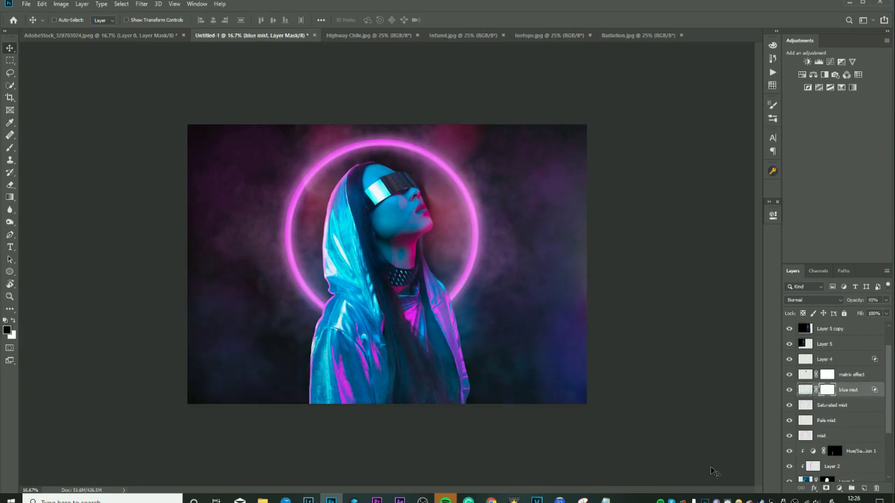
{"action": "key", "text": "b"}
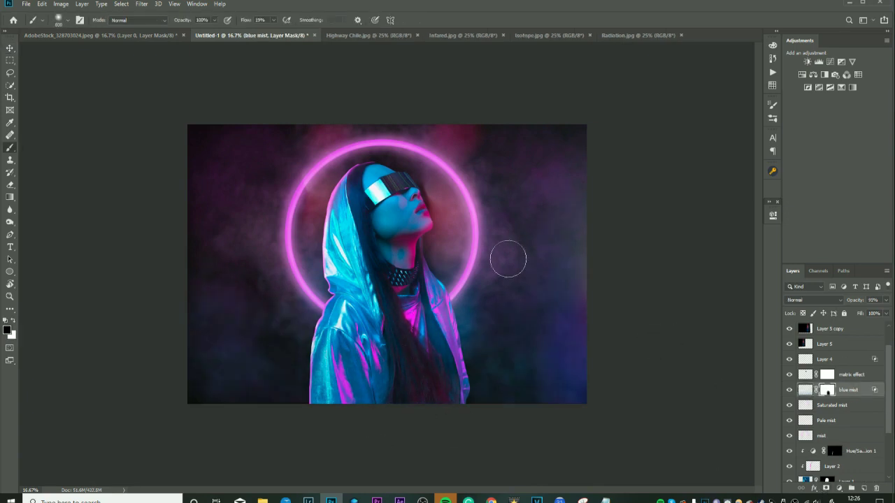
{"action": "left_click", "coordinate": [864, 489]}
{"action": "left_click", "coordinate": [815, 300]}
{"action": "left_click", "coordinate": [811, 370]}
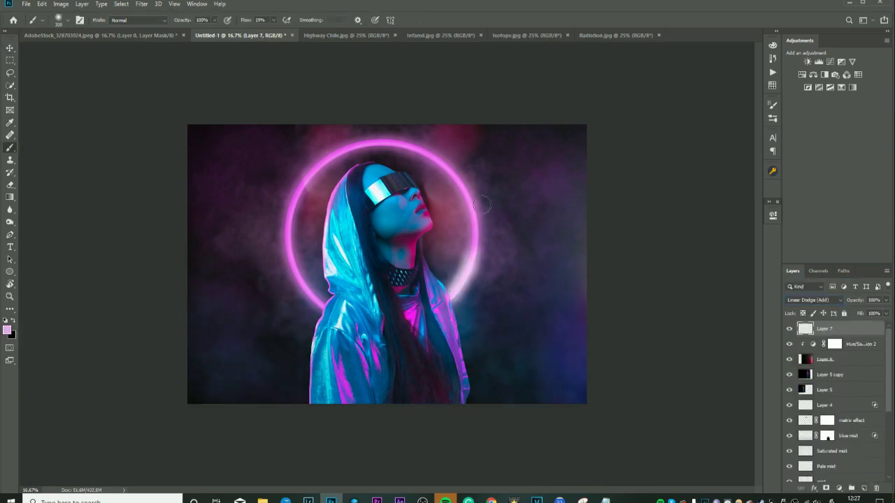
{"action": "left_click_drag", "start_coordinate": [468, 267], "coordinate": [315, 323]}
{"action": "left_click", "coordinate": [886, 313]}
{"action": "left_click_drag", "start_coordinate": [885, 325], "coordinate": [852, 327]}
- Add Color Dodge Layer 8 and paint purple glow around the ring with a 500 brush at 47% fill
{"action": "key", "text": "ctrl+shift+alt+n"}
{"action": "left_click", "coordinate": [814, 300]}
{"action": "left_click", "coordinate": [811, 364]}
{"action": "left_click", "coordinate": [559, 308], "text": "alt"}
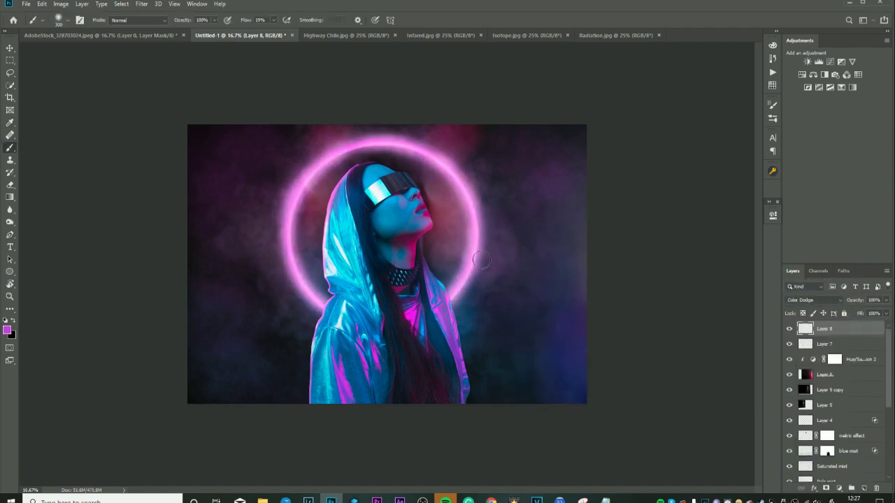
{"action": "key", "text": "bracketright"}
{"action": "key", "text": "bracketright"}
{"action": "key", "text": "bracketright"}
{"action": "left_click_drag", "start_coordinate": [456, 292], "coordinate": [319, 318]}
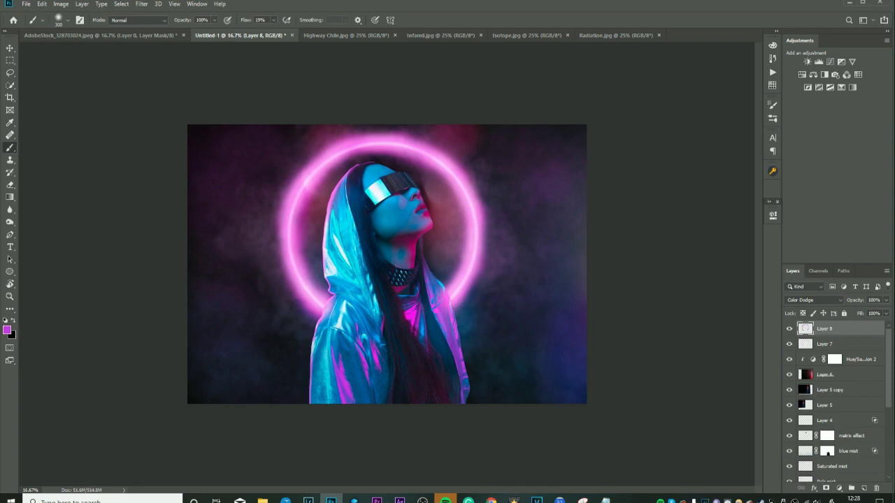
{"action": "left_click", "coordinate": [886, 313]}
{"action": "left_click_drag", "start_coordinate": [885, 326], "coordinate": [863, 334]}
- Add Screen-mode Layer 9 on top and paint more glow along the neon ring
{"action": "scroll", "coordinate": [825, 405], "scroll_direction": "down", "scroll_amount": 3}
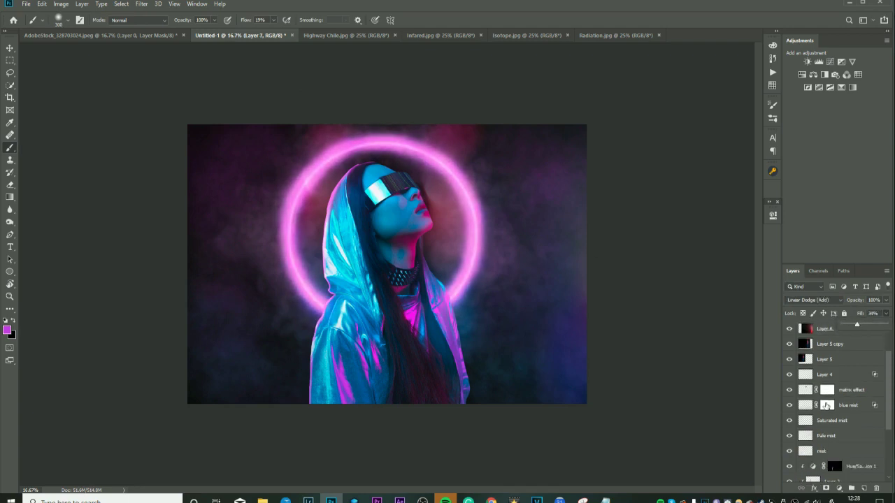
{"action": "left_click", "coordinate": [803, 344]}
{"action": "scroll", "coordinate": [794, 336], "scroll_direction": "up", "scroll_amount": 3}
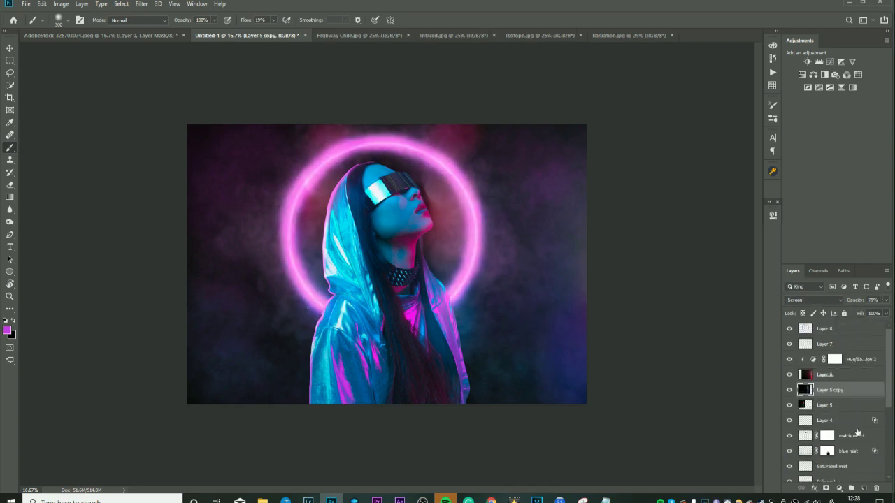
{"action": "left_click", "coordinate": [855, 328]}
{"action": "key", "text": "ctrl+shift+alt+n"}
{"action": "left_click", "coordinate": [832, 300]}
{"action": "left_click", "coordinate": [804, 457]}
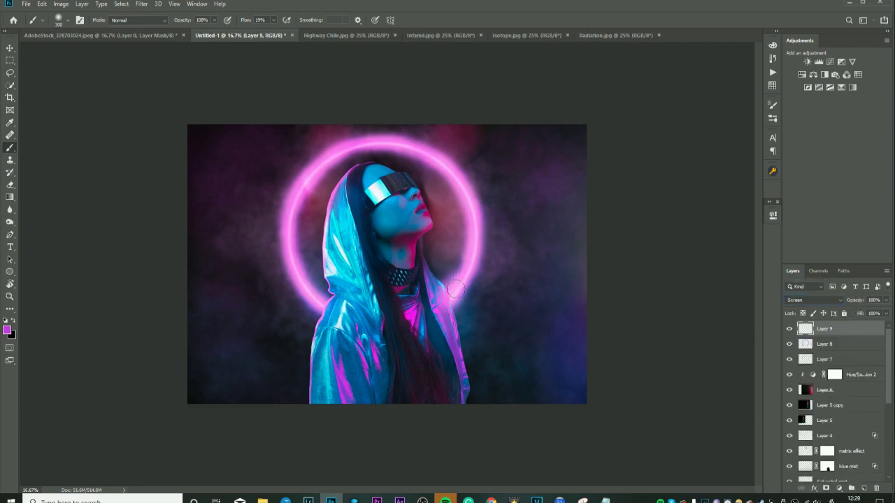
{"action": "left_click_drag", "start_coordinate": [316, 248], "coordinate": [509, 261]}
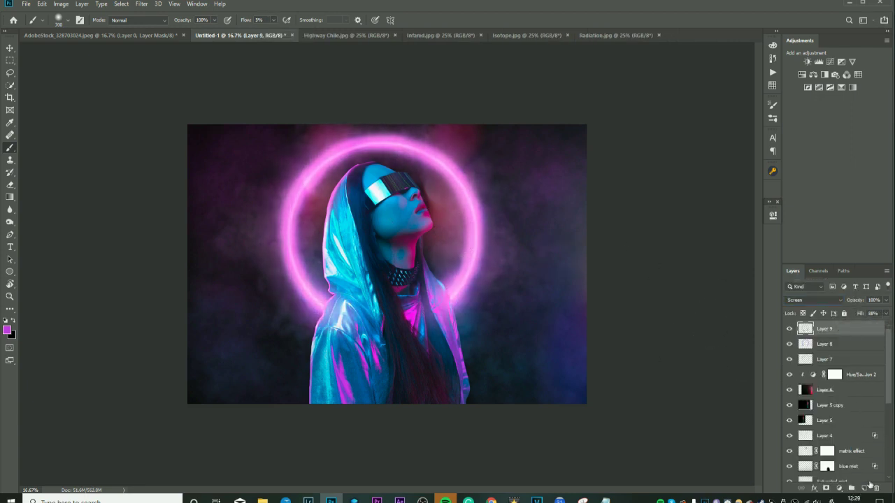
- Add Soft Light Layer 10 and brush soft white over the face and cheeks
{"action": "key", "text": "ctrl+shift+alt+n"}
{"action": "key", "text": "shift+alt+f"}
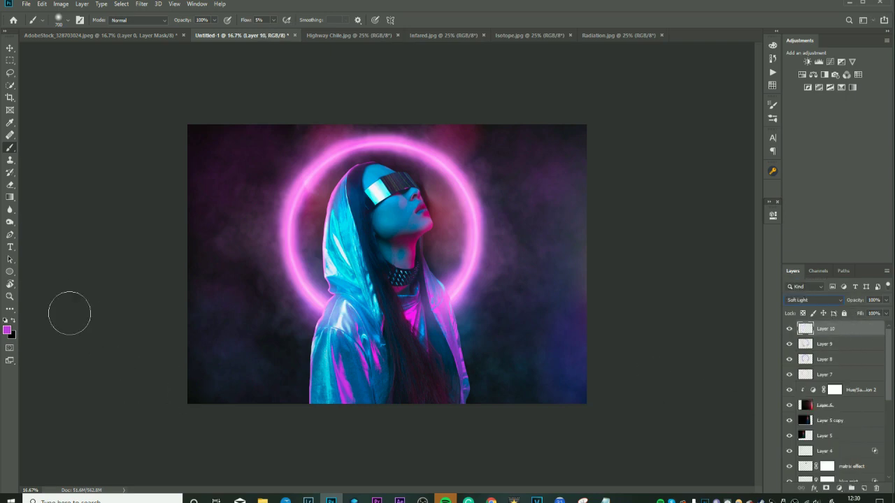
{"action": "left_click", "coordinate": [7, 330]}
{"action": "key", "text": "Escape"}
{"action": "key", "text": "d"}
{"action": "scroll", "coordinate": [439, 230], "scroll_direction": "up", "scroll_amount": 3}
{"action": "scroll", "coordinate": [445, 224], "scroll_direction": "up", "scroll_amount": 2}
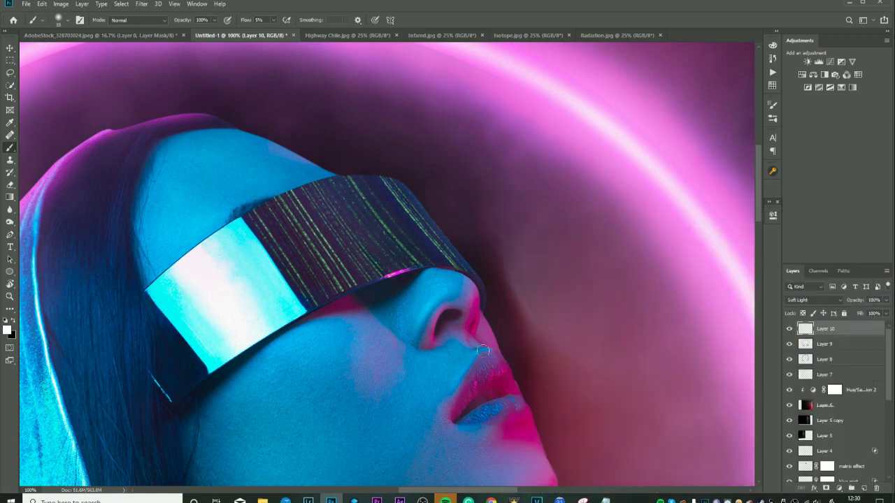
{"action": "left_click_drag", "start_coordinate": [516, 397], "coordinate": [453, 258]}
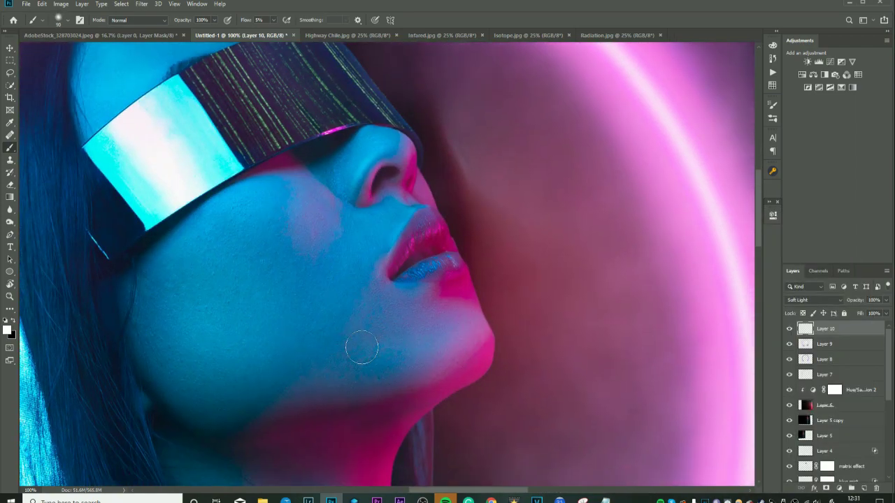
{"action": "left_click_drag", "start_coordinate": [474, 334], "coordinate": [341, 226]}
{"action": "left_click_drag", "start_coordinate": [370, 409], "coordinate": [475, 269]}
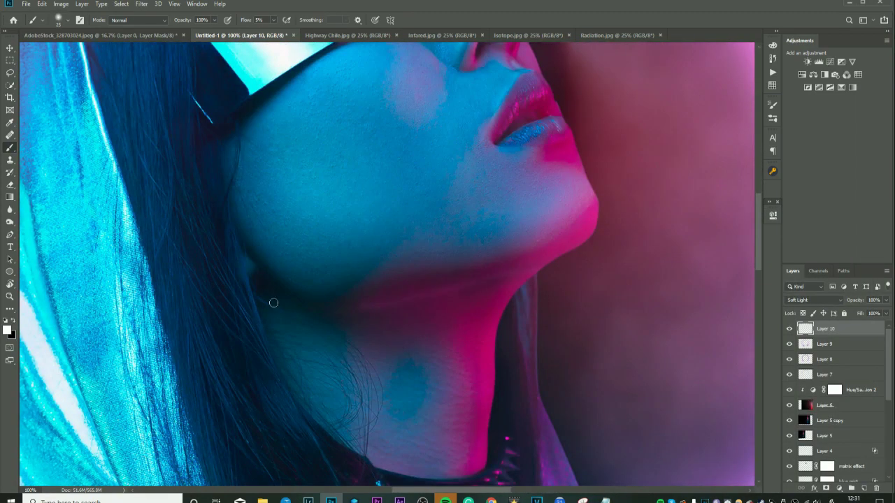
{"action": "key", "text": "ctrl+minus"}
{"action": "key", "text": "ctrl+minus"}
{"action": "key", "text": "ctrl+minus"}
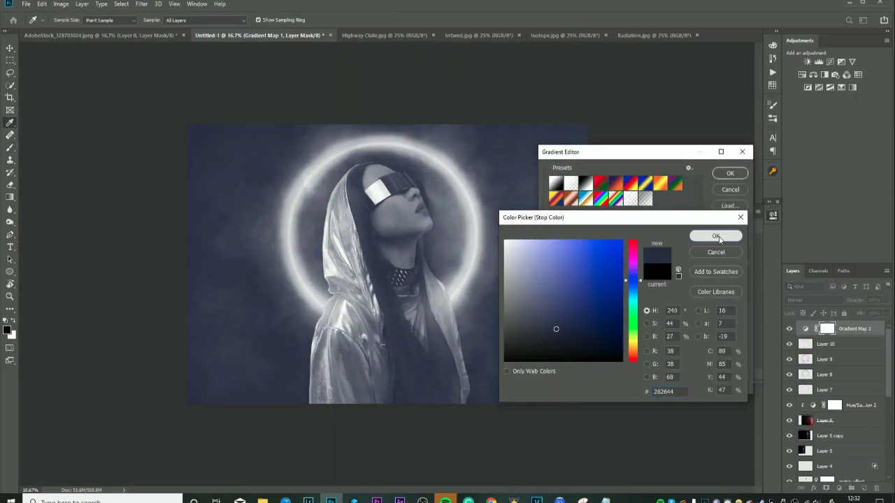
- Add a dark-pink Gradient Map adjustment at 47% opacity
{"action": "left_click", "coordinate": [717, 236]}
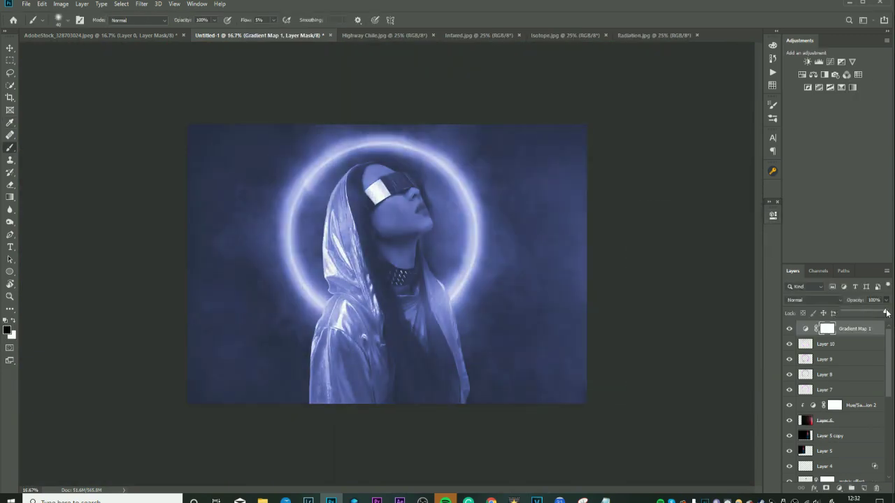
{"action": "left_click_drag", "start_coordinate": [887, 313], "coordinate": [860, 313]}
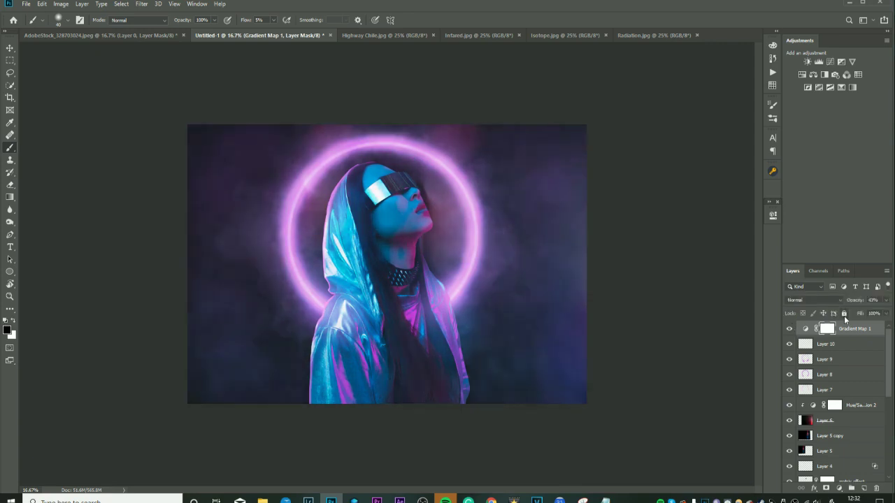
{"action": "left_click", "coordinate": [716, 236]}
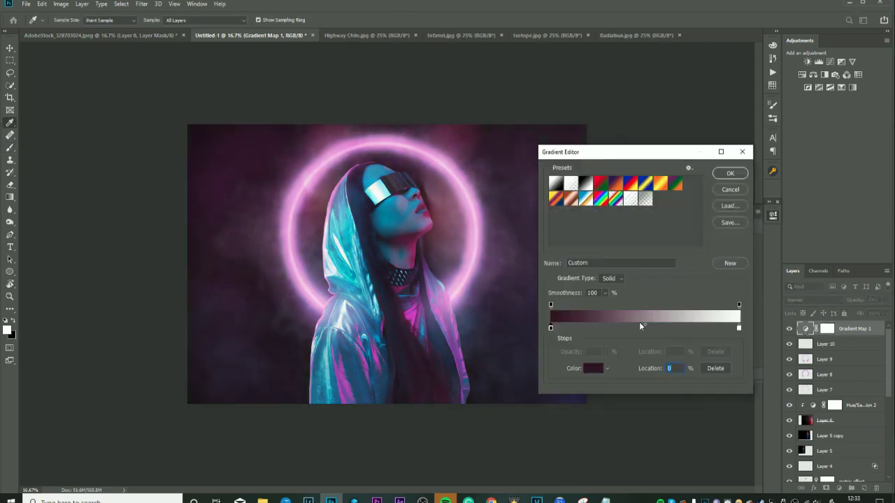
{"action": "left_click", "coordinate": [593, 368]}
{"action": "left_click", "coordinate": [716, 236]}
{"action": "left_click", "coordinate": [732, 174]}
{"action": "left_click", "coordinate": [886, 300]}
{"action": "left_click_drag", "start_coordinate": [853, 312], "coordinate": [864, 314]}
- Add a Selective Color adjustment and lower the Curves 1 layer's opacity
{"action": "left_click", "coordinate": [841, 87]}
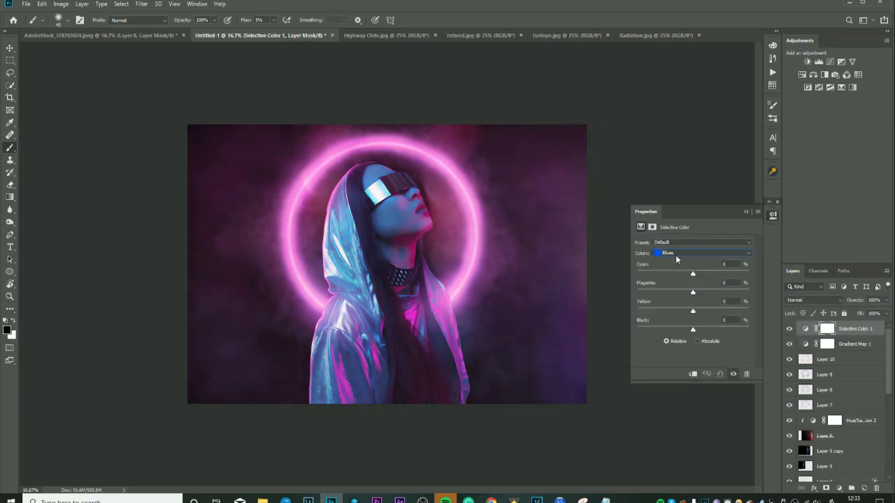
{"action": "left_click", "coordinate": [774, 283]}
{"action": "left_click", "coordinate": [828, 346]}
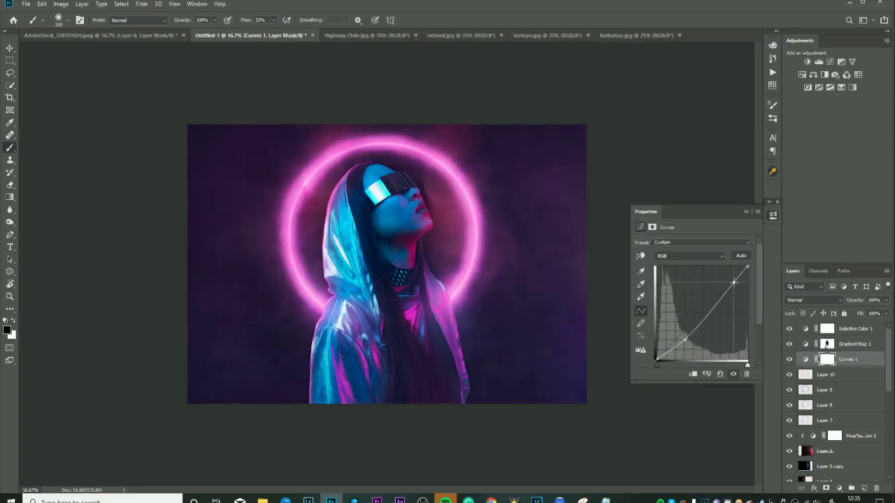
{"action": "left_click", "coordinate": [885, 300]}
{"action": "left_click_drag", "start_coordinate": [882, 311], "coordinate": [836, 316]}
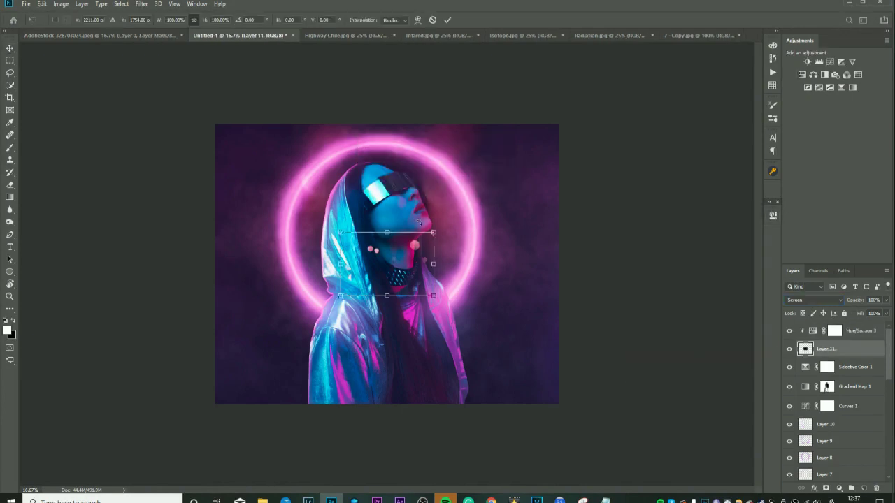
- Place the bokeh layer and apply a Gaussian blur to it
{"action": "key", "text": "Return"}
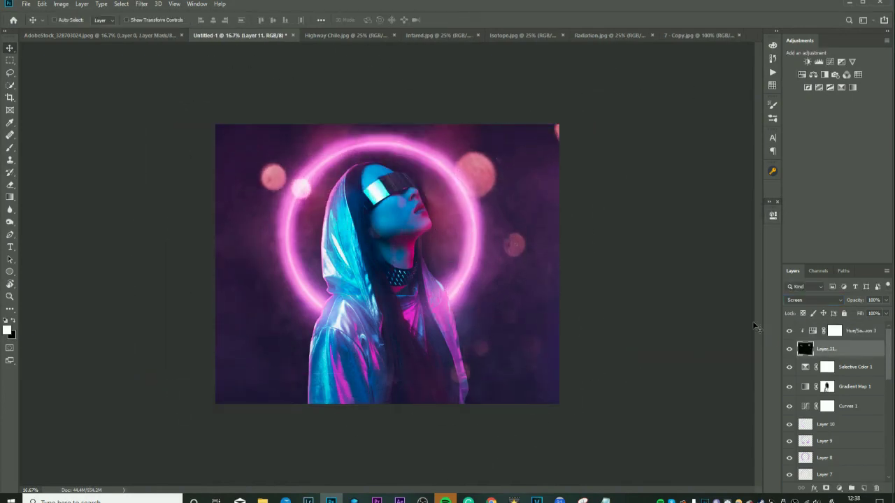
{"action": "left_click", "coordinate": [141, 4]}
{"action": "left_click", "coordinate": [168, 14]}
{"action": "key", "text": "Return"}
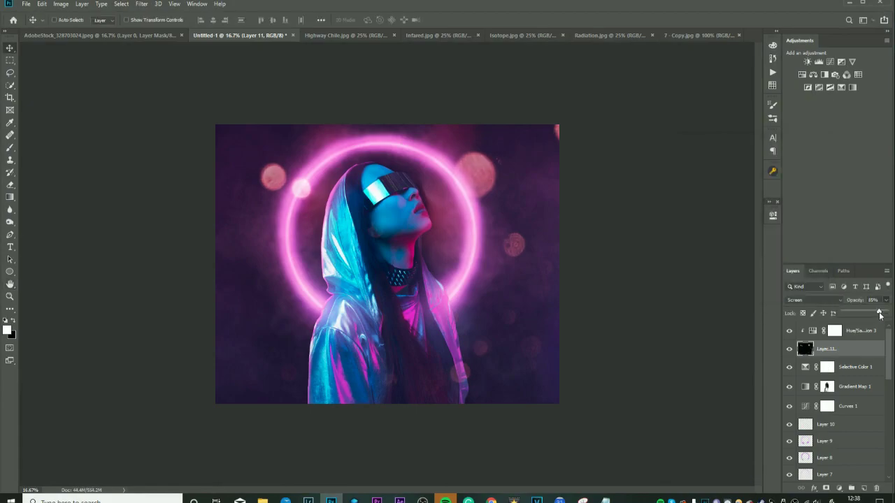
- Bring in the Flare (43) image and stretch it across the lower canvas
{"action": "key", "text": "ctrl+o"}
{"action": "scroll", "coordinate": [490, 280], "scroll_direction": "down", "scroll_amount": 3}
{"action": "left_click", "coordinate": [458, 293]}
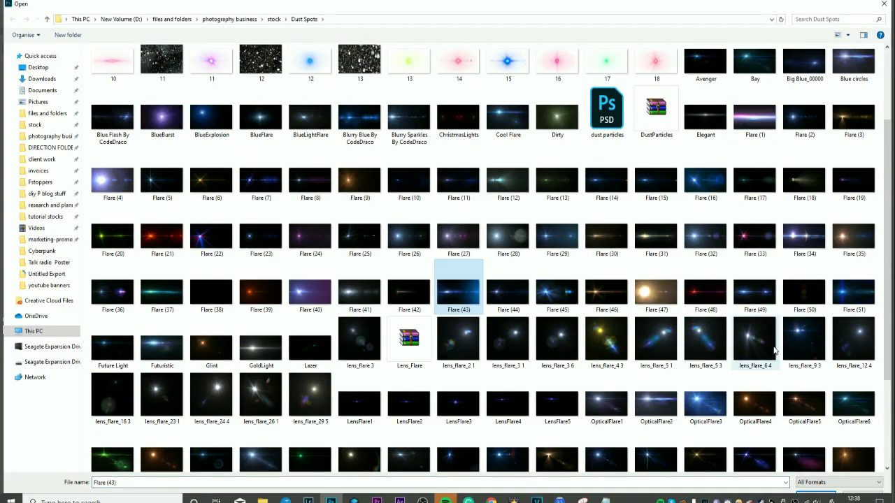
{"action": "key", "text": "Return"}
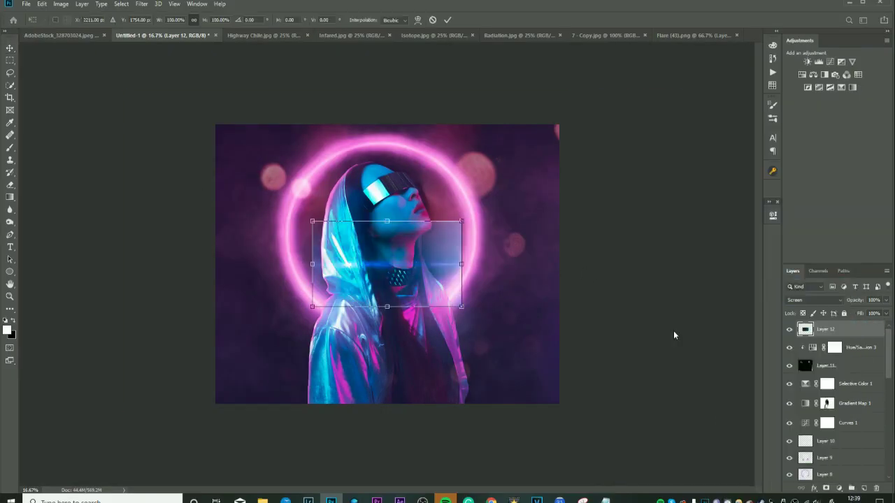
{"action": "key", "text": "ctrl+t"}
{"action": "left_click_drag", "start_coordinate": [462, 308], "coordinate": [410, 410]}
{"action": "key", "text": "Return"}
- Try Flare (1) in Color Dodge with a clipped Curves, then delete both layers
{"action": "key", "text": "ctrl+o"}
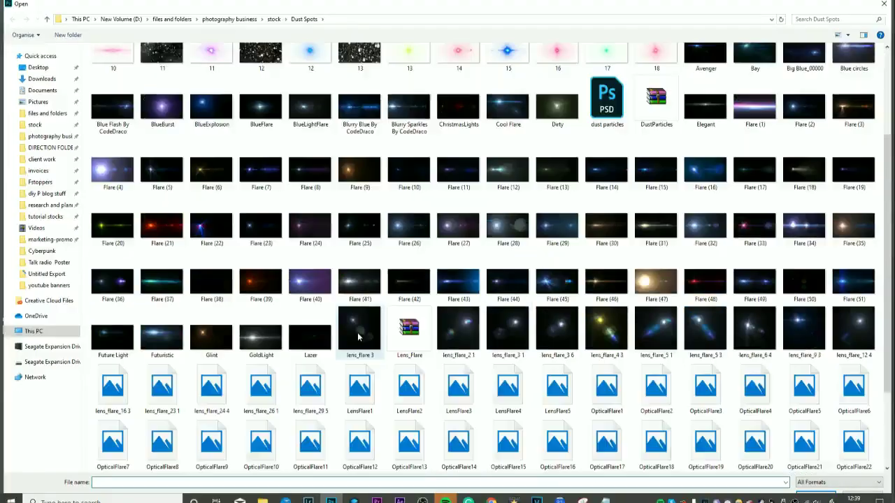
{"action": "double_click", "coordinate": [755, 108]}
{"action": "left_click", "coordinate": [811, 299]}
{"action": "left_click", "coordinate": [802, 361]}
{"action": "key", "text": "ctrl+t"}
{"action": "left_click_drag", "start_coordinate": [387, 266], "coordinate": [426, 409]}
{"action": "key", "text": "Return"}
{"action": "left_click", "coordinate": [818, 61]}
{"action": "left_click", "coordinate": [755, 207]}
{"action": "key", "text": "Delete"}
{"action": "key", "text": "Delete"}
- Open particle image 9 in Screen mode with a clipped, colorized Hue/Saturation adjustment
{"action": "key", "text": "alt+f"}
{"action": "key", "text": "o"}
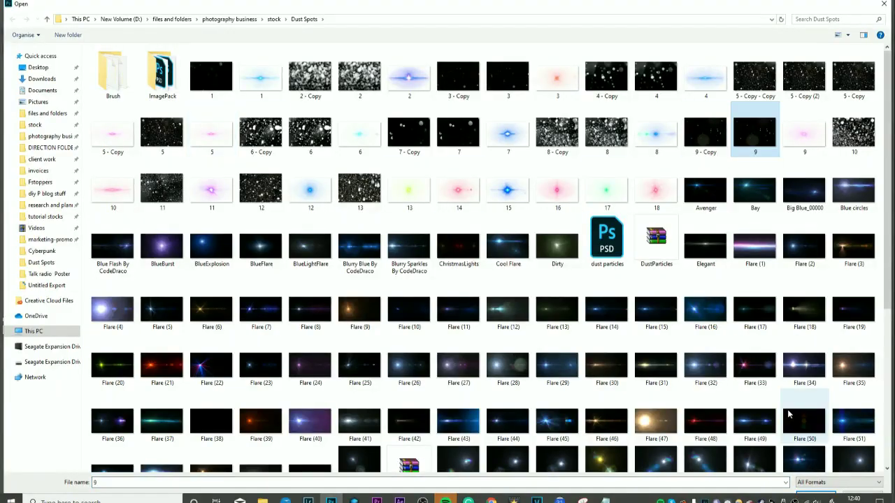
{"action": "key", "text": "Return"}
{"action": "left_click", "coordinate": [811, 300]}
{"action": "left_click", "coordinate": [811, 343]}
{"action": "left_click", "coordinate": [812, 74]}
{"action": "left_click", "coordinate": [684, 329]}
{"action": "left_click", "coordinate": [746, 211]}
- Enlarge and slightly blur the particle layer, set 87% opacity, and shift it right
{"action": "left_click", "coordinate": [825, 348]}
{"action": "key", "text": "ctrl+t"}
{"action": "left_click_drag", "start_coordinate": [259, 170], "coordinate": [106, 91]}
{"action": "key", "text": "Return"}
{"action": "left_click", "coordinate": [141, 4]}
{"action": "left_click", "coordinate": [161, 15]}
{"action": "key", "text": "Return"}
{"action": "key", "text": "8"}
{"action": "key", "text": "7"}
{"action": "key", "text": "ctrl+t"}
{"action": "left_click_drag", "start_coordinate": [531, 329], "coordinate": [566, 354]}
{"action": "key", "text": "Return"}
- Add a Curves 2 layer with an inverted black mask and turn off Hue/Saturation 3
{"action": "scroll", "coordinate": [848, 411], "scroll_direction": "down", "scroll_amount": 1}
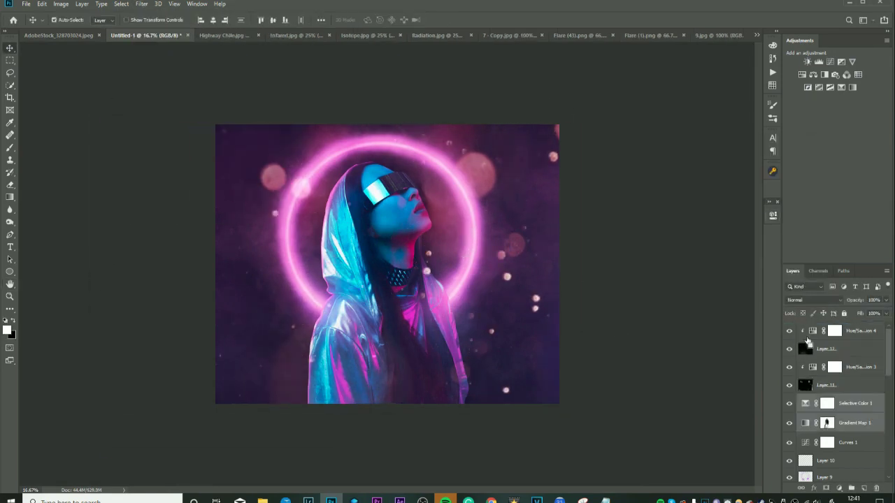
{"action": "left_click", "coordinate": [847, 404]}
{"action": "left_click", "coordinate": [831, 62]}
{"action": "key", "text": "ctrl+i"}
{"action": "key", "text": "b"}
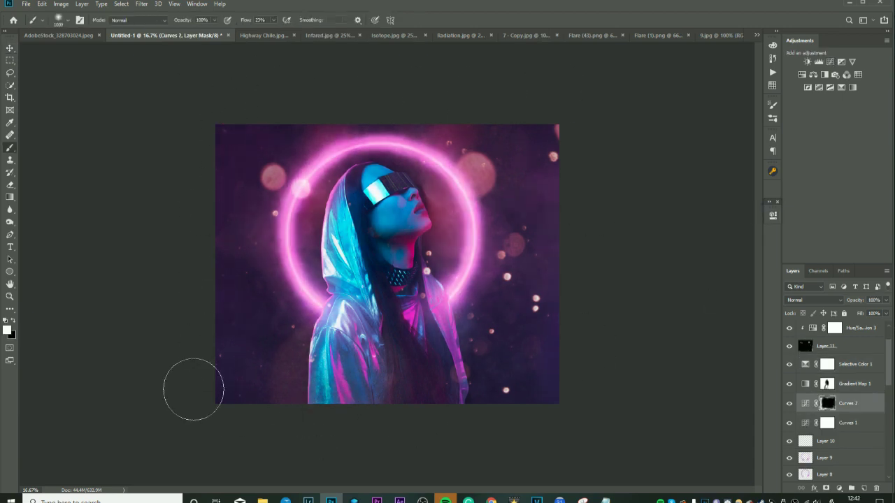
{"action": "left_click", "coordinate": [789, 330]}
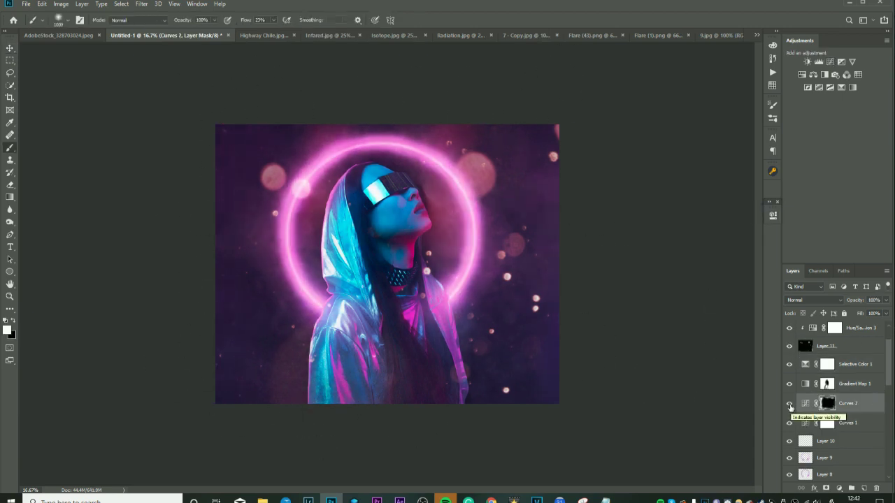